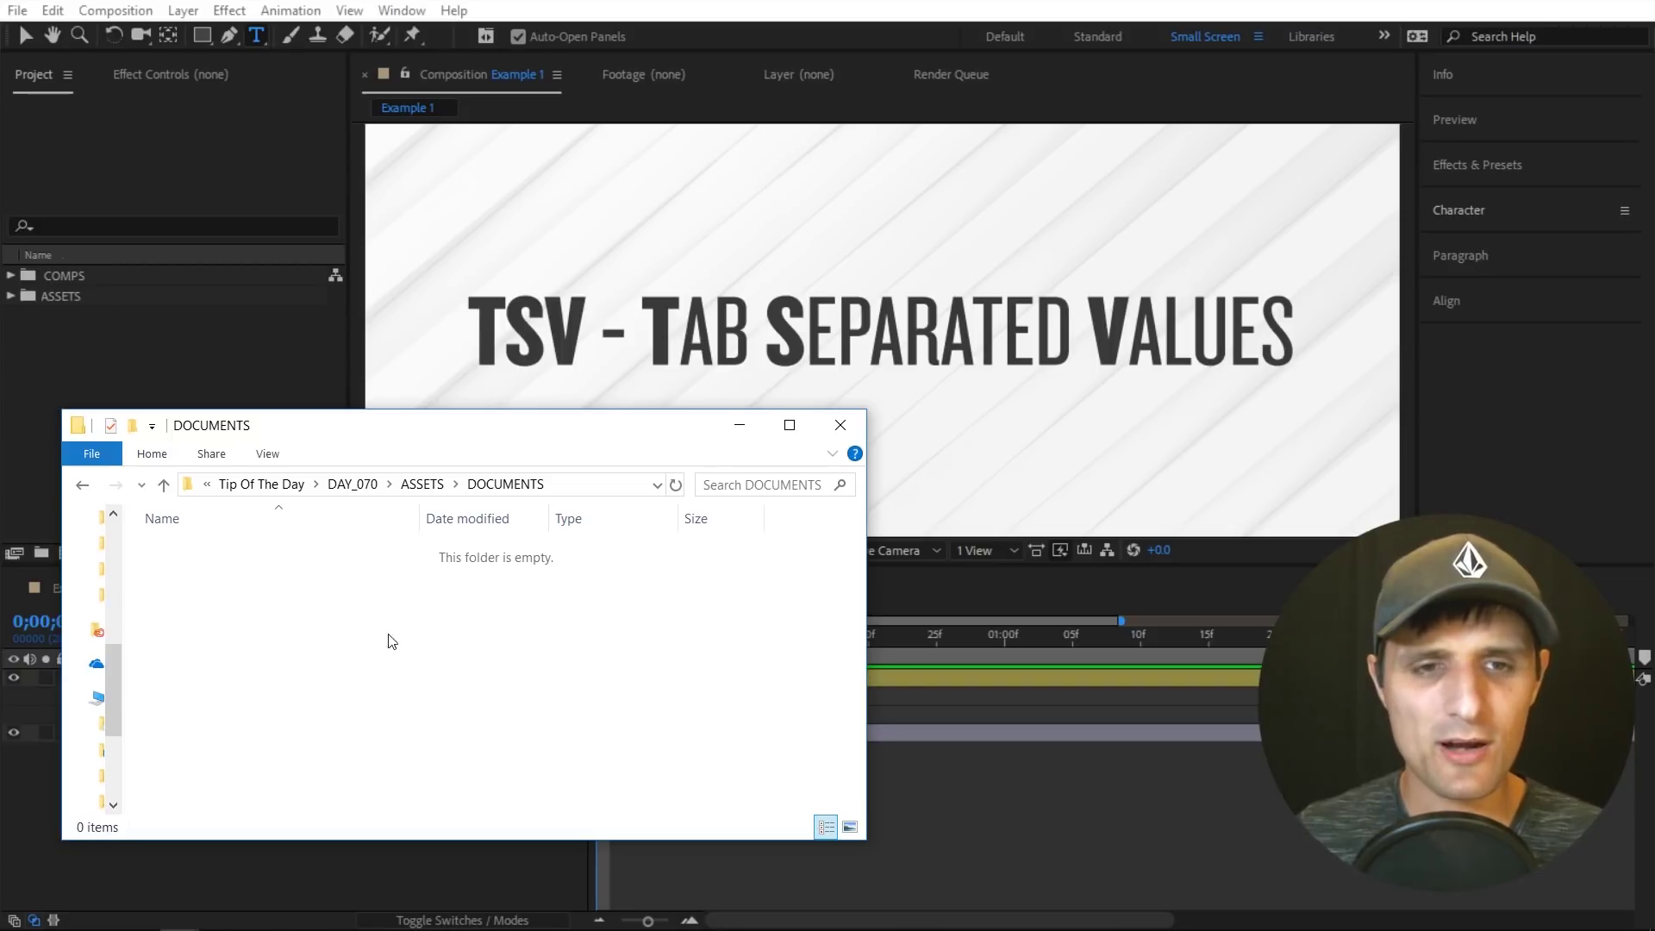
Create a new text document in DOCUMENTS, rename it sample.tsv, and select it.
right_click(354, 636)
mouse_move(417, 588)
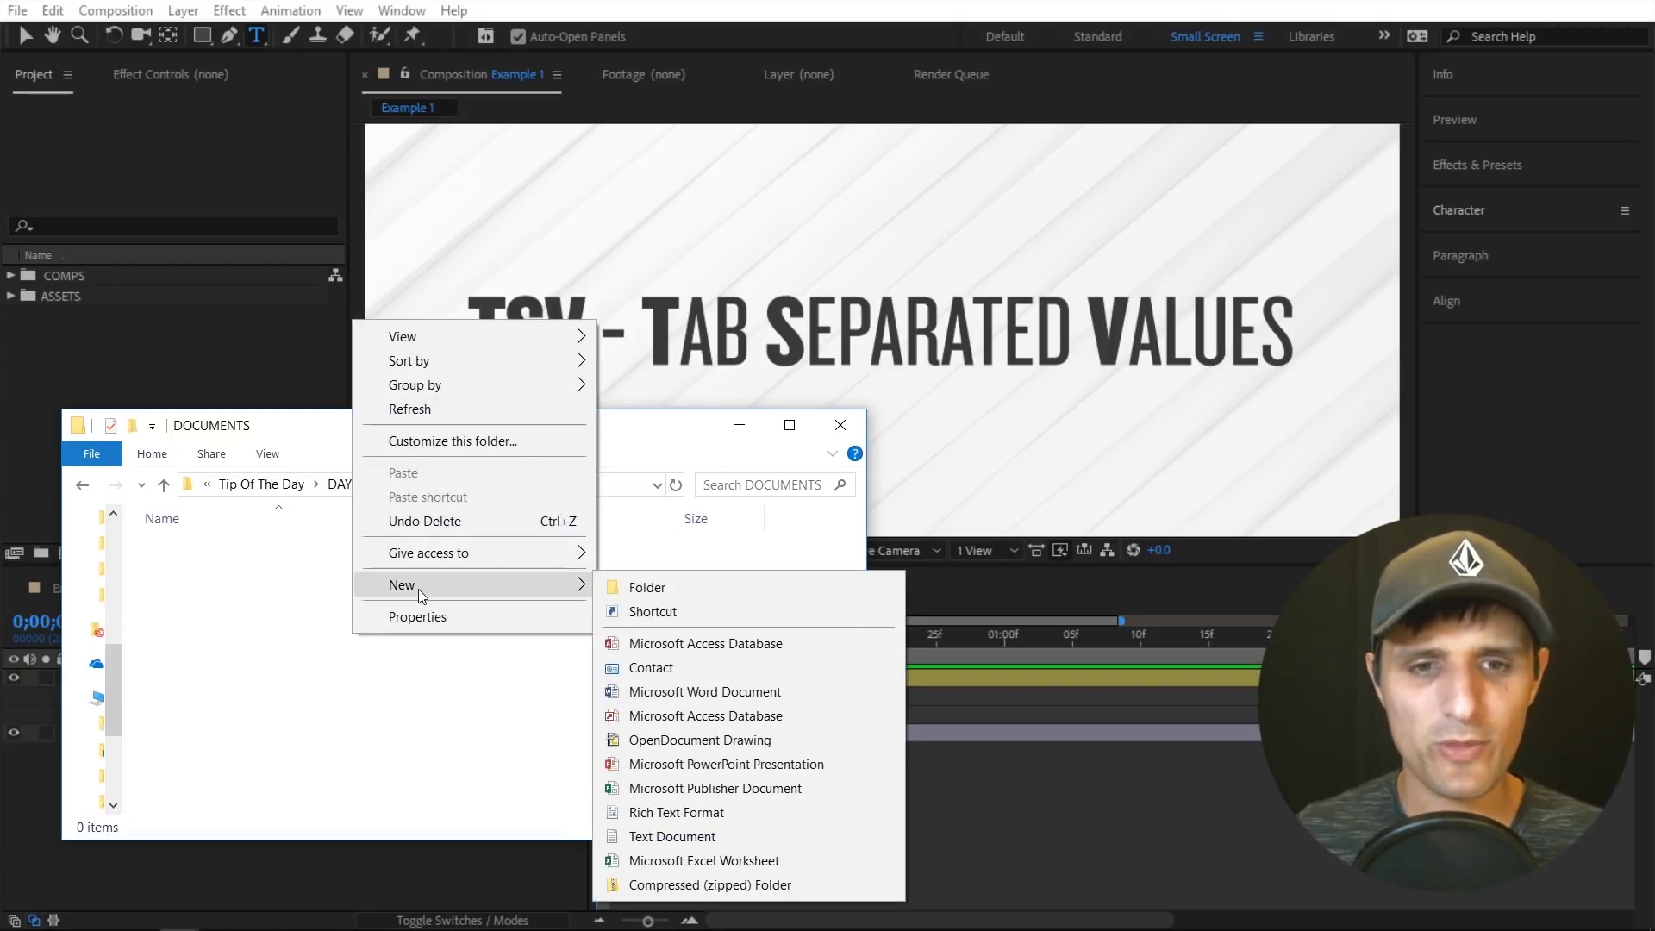
click(677, 837)
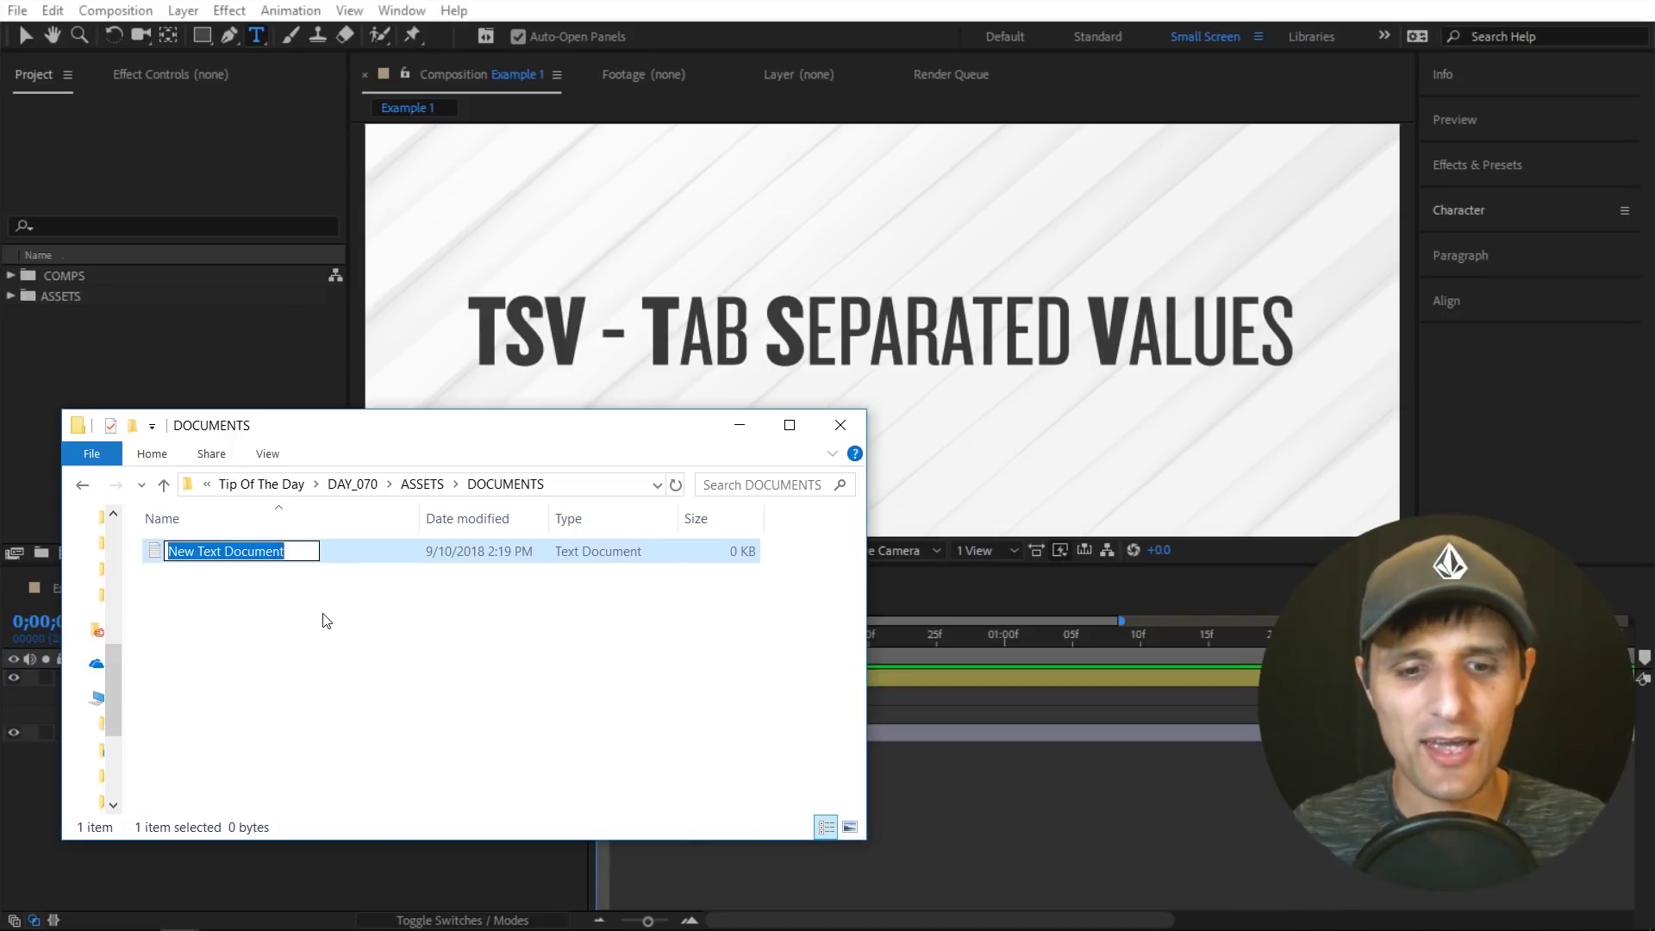
text(sample)
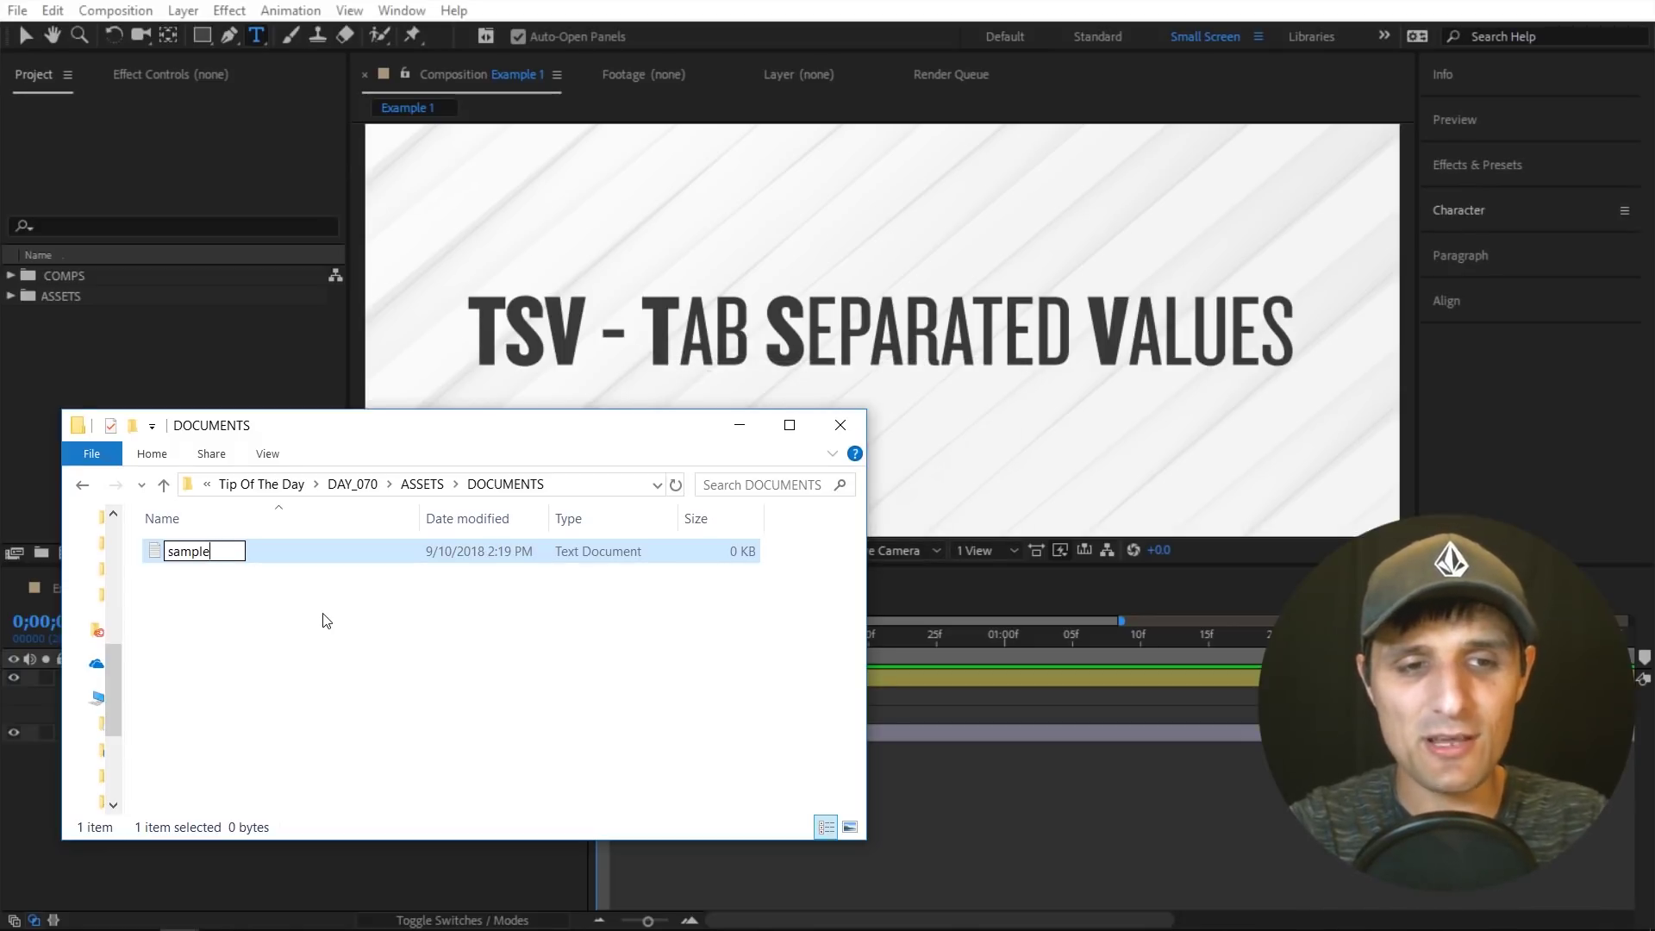
text(.tsv)
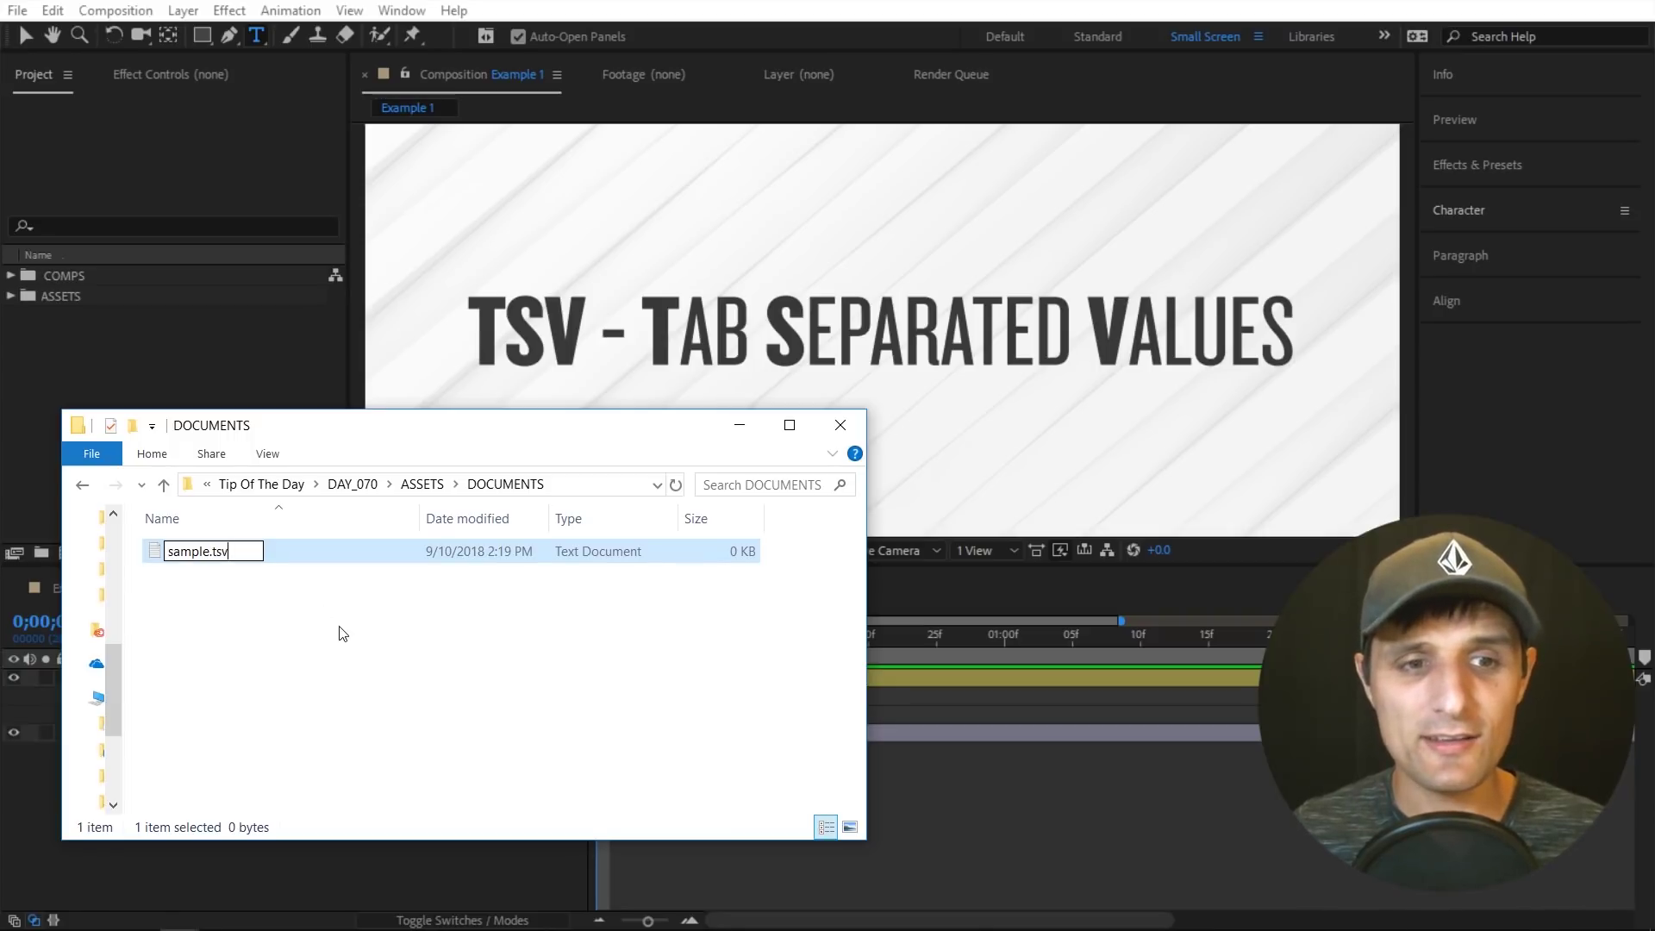
click(341, 633)
click(211, 559)
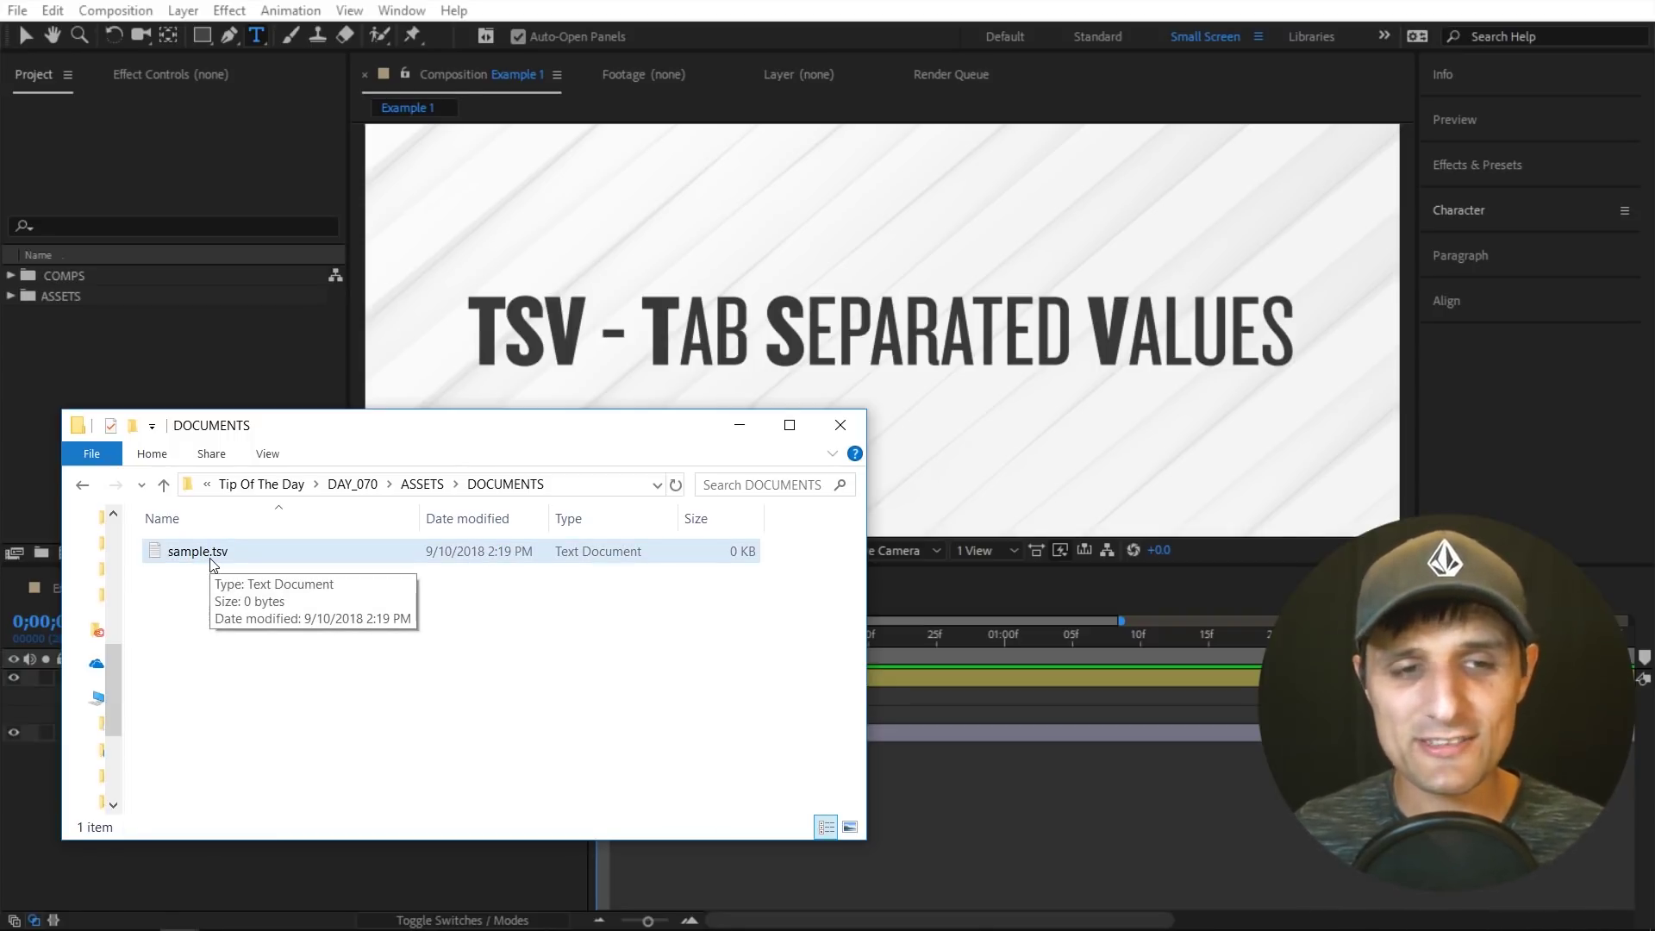
Open sample.tsv in Notepad and type the tab-separated header names, colors, numbers.
double_click(212, 559)
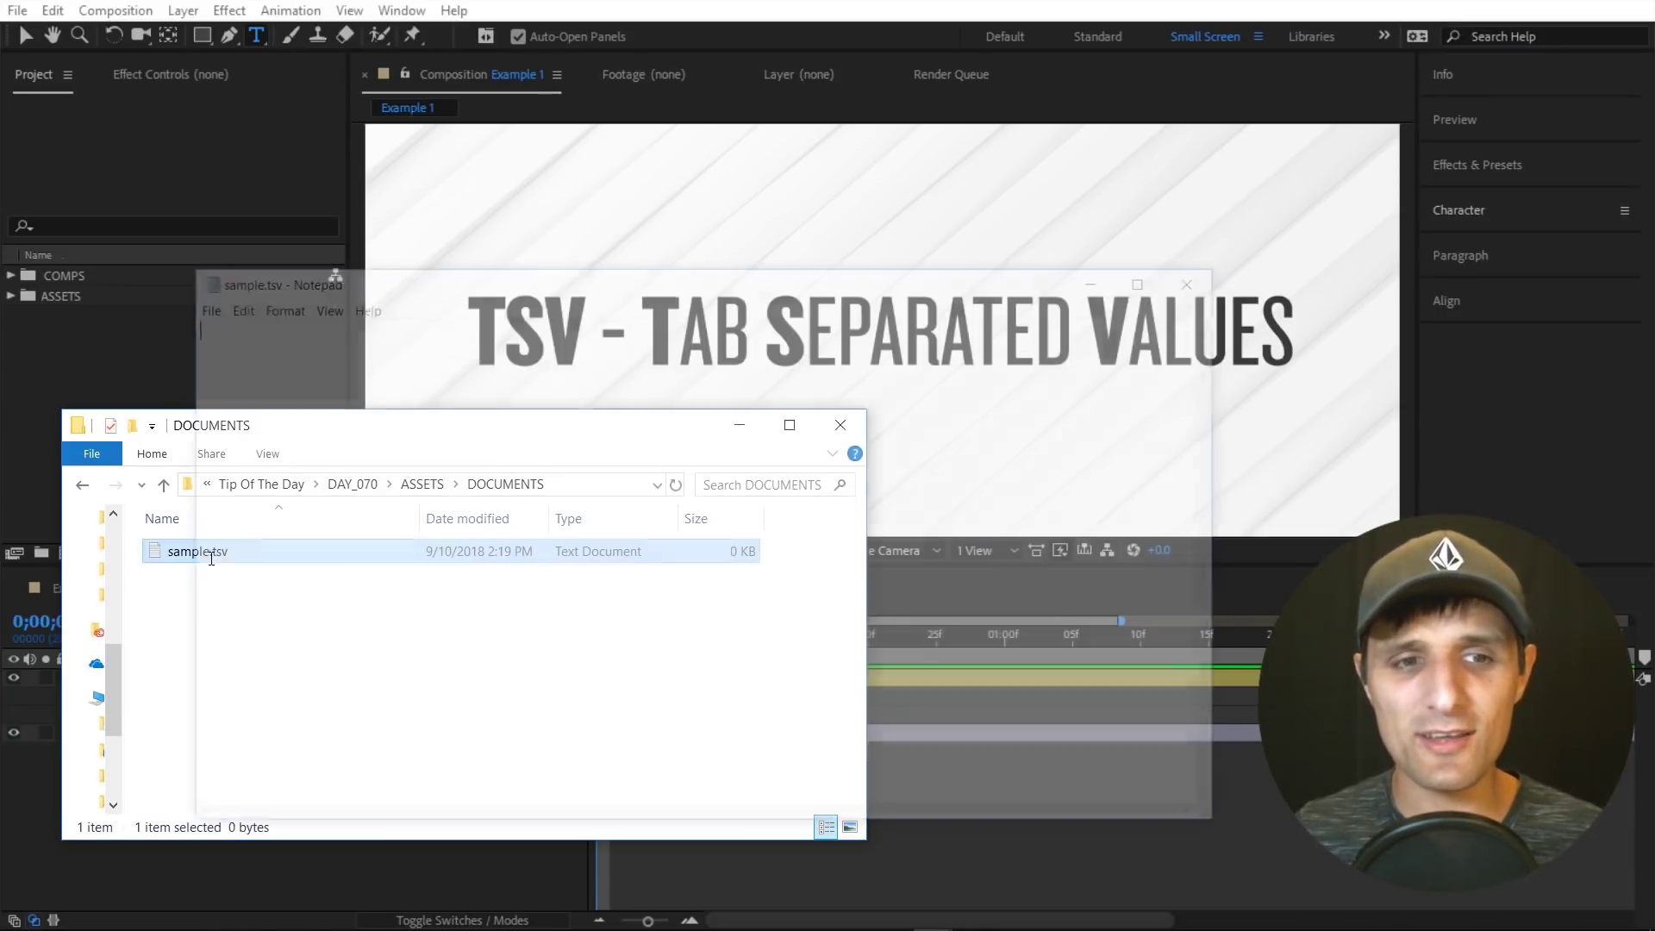
drag(401, 304, 387, 303)
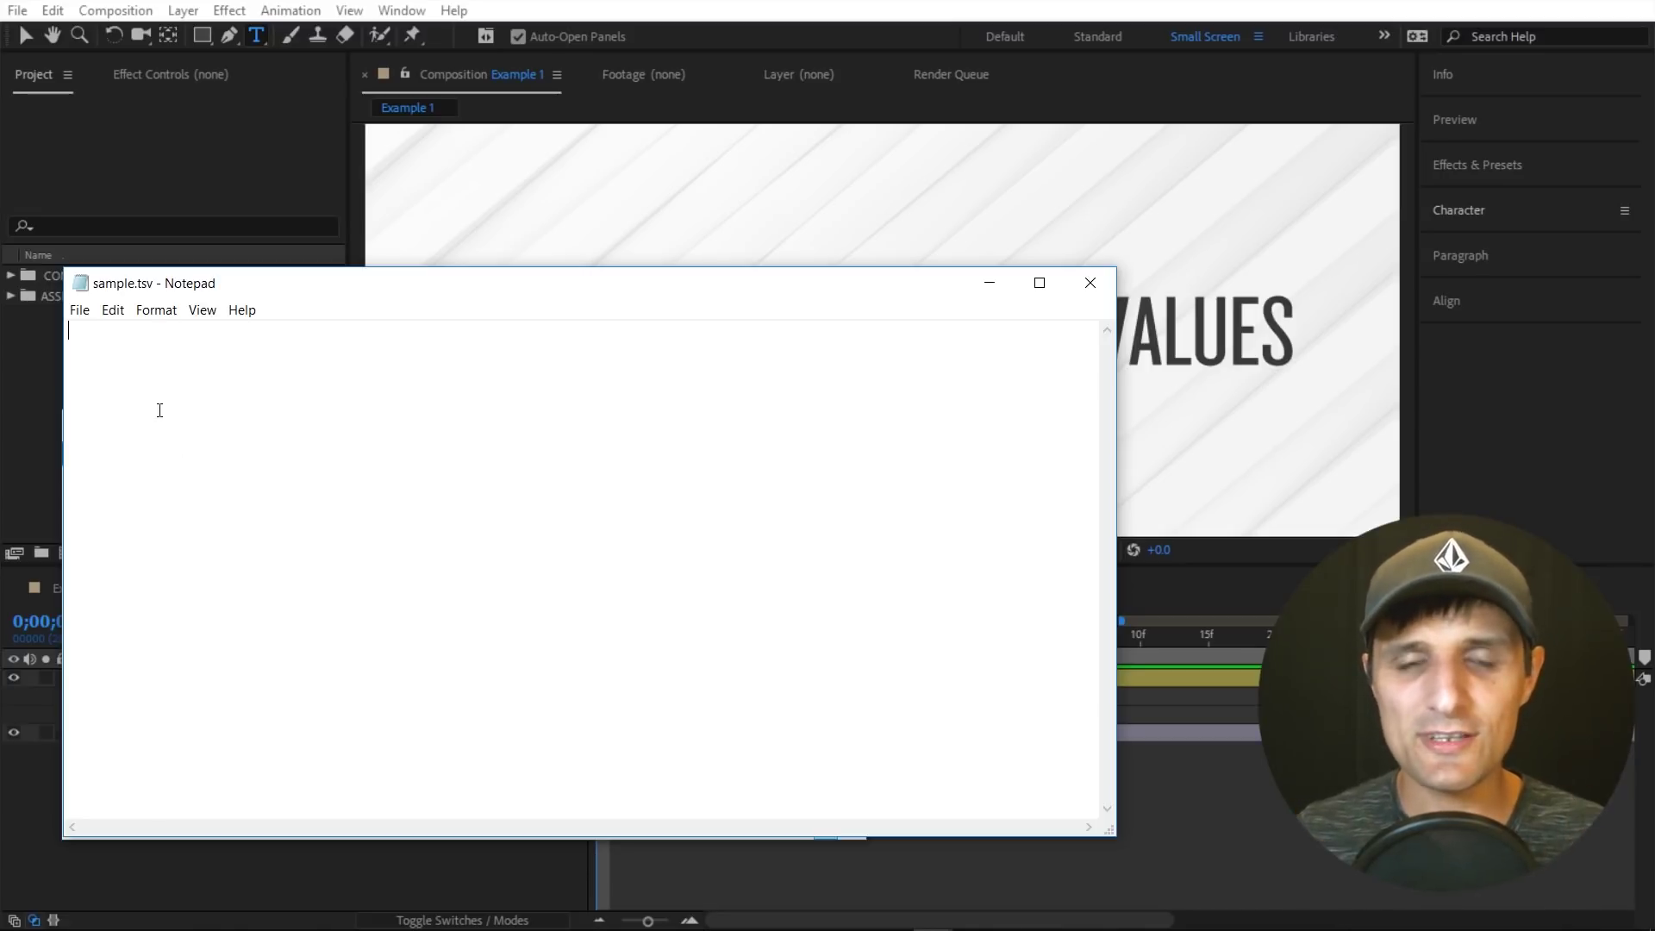
text(names)
key(Tab)
text(colors)
key(Tab)
text(numbers)
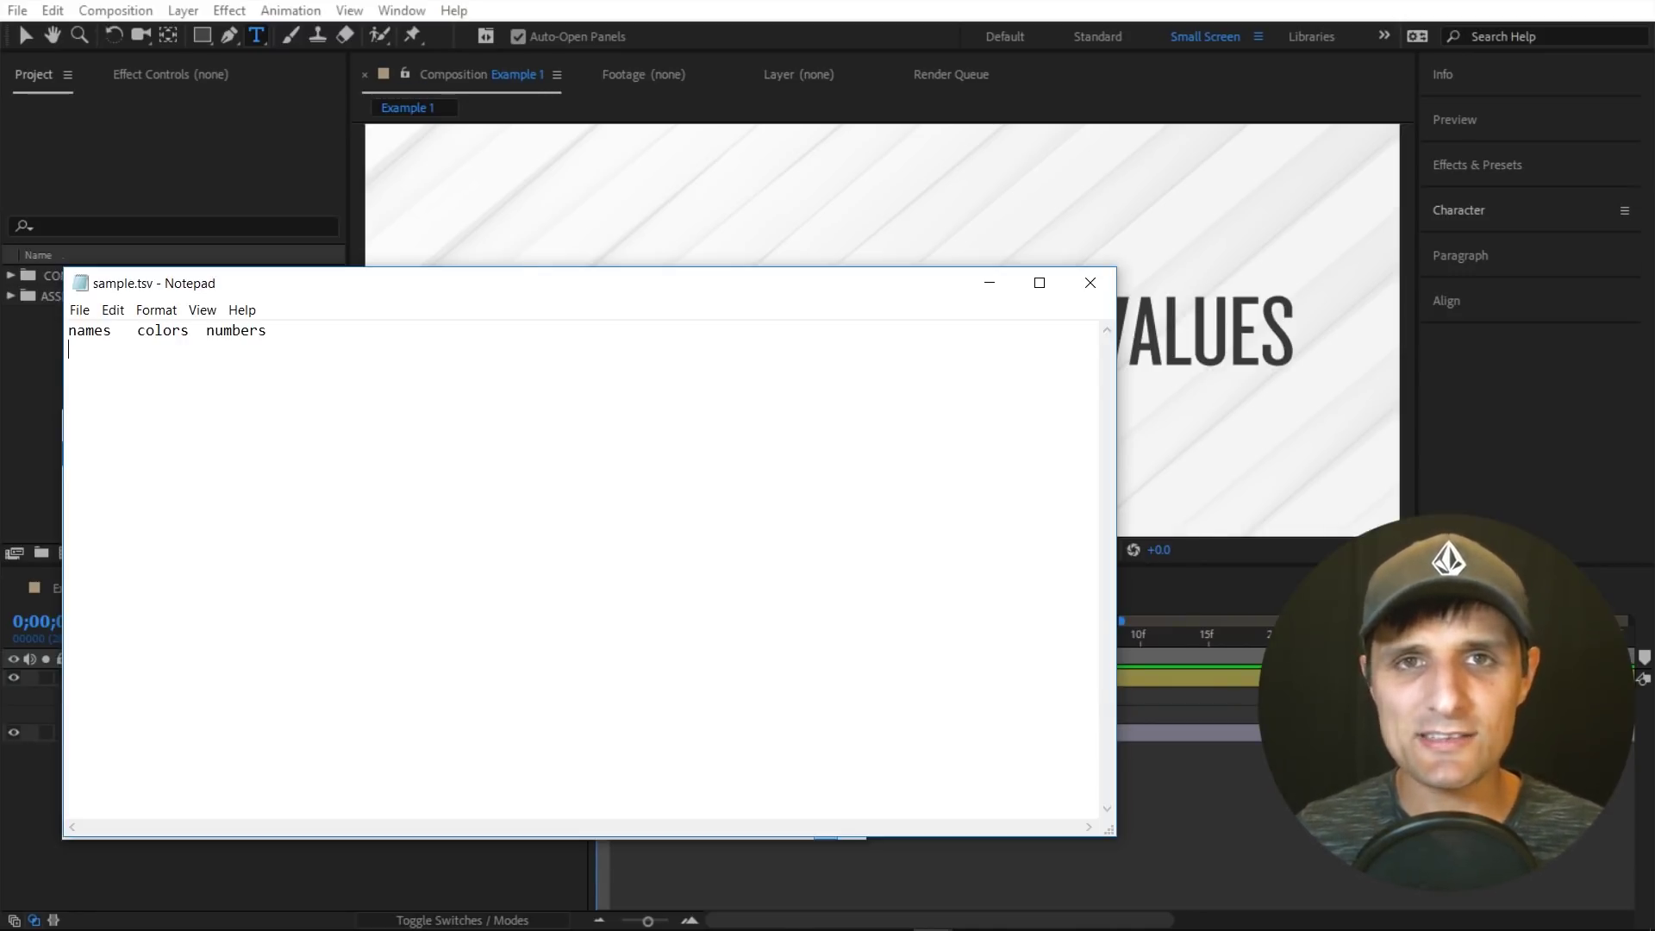
key(Return)
Add three tab-separated rows of a name, a colour and a number: red 11, blue 3, pink 1.
text(Josh)
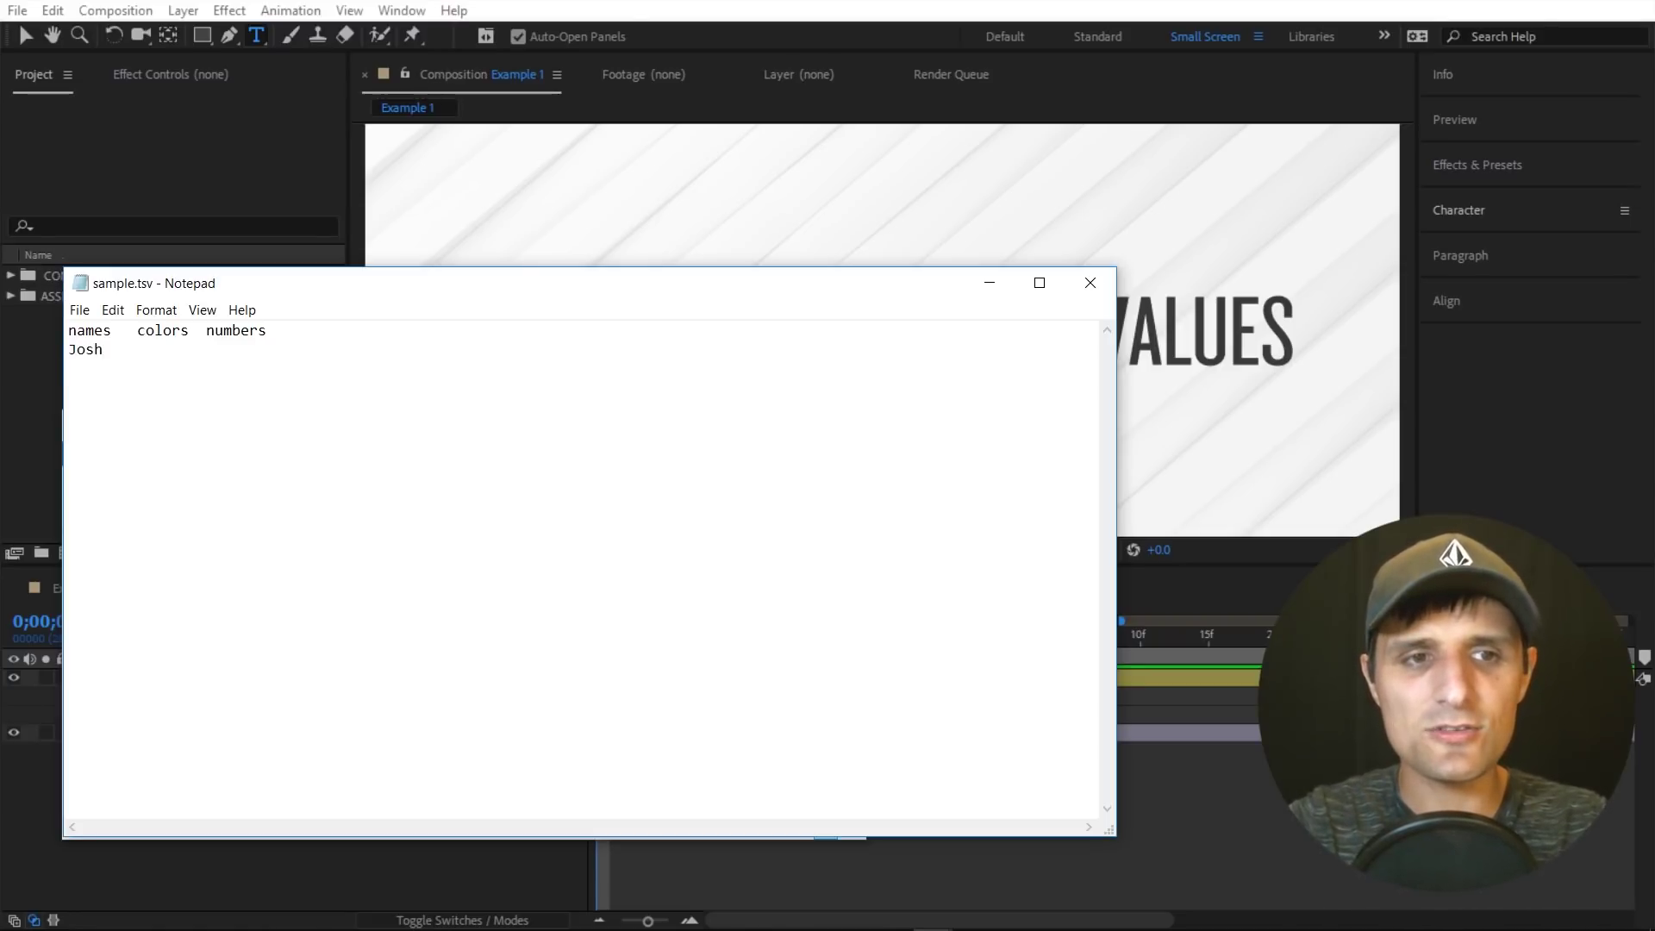
key(Tab)
text(red	)
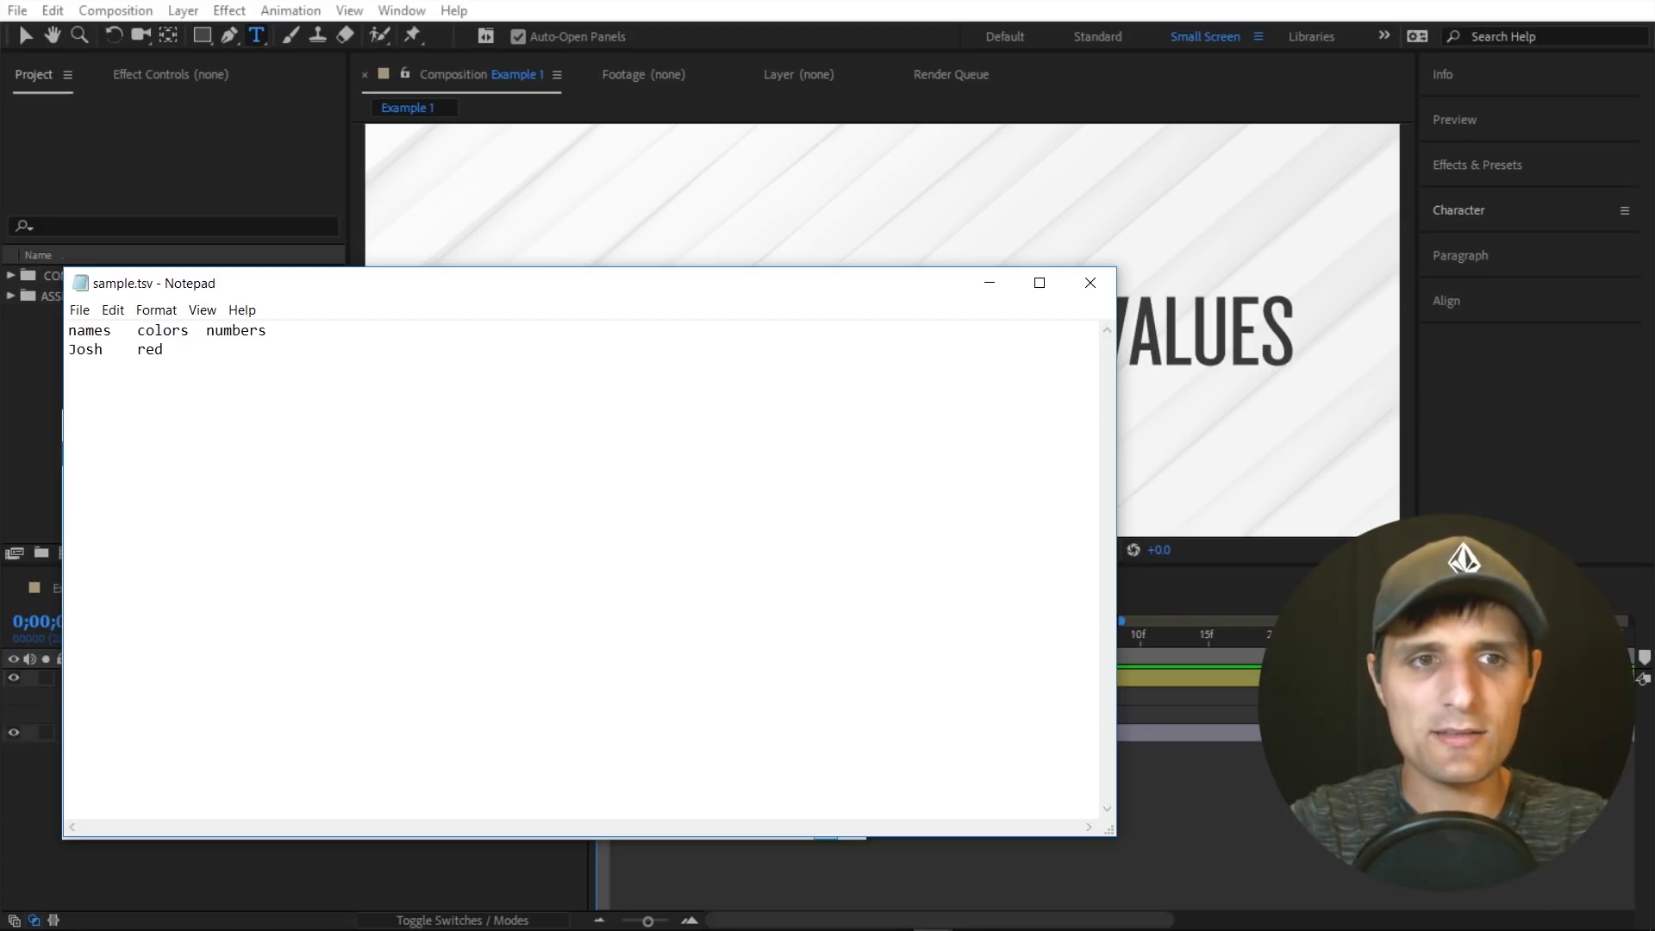
text(11 )
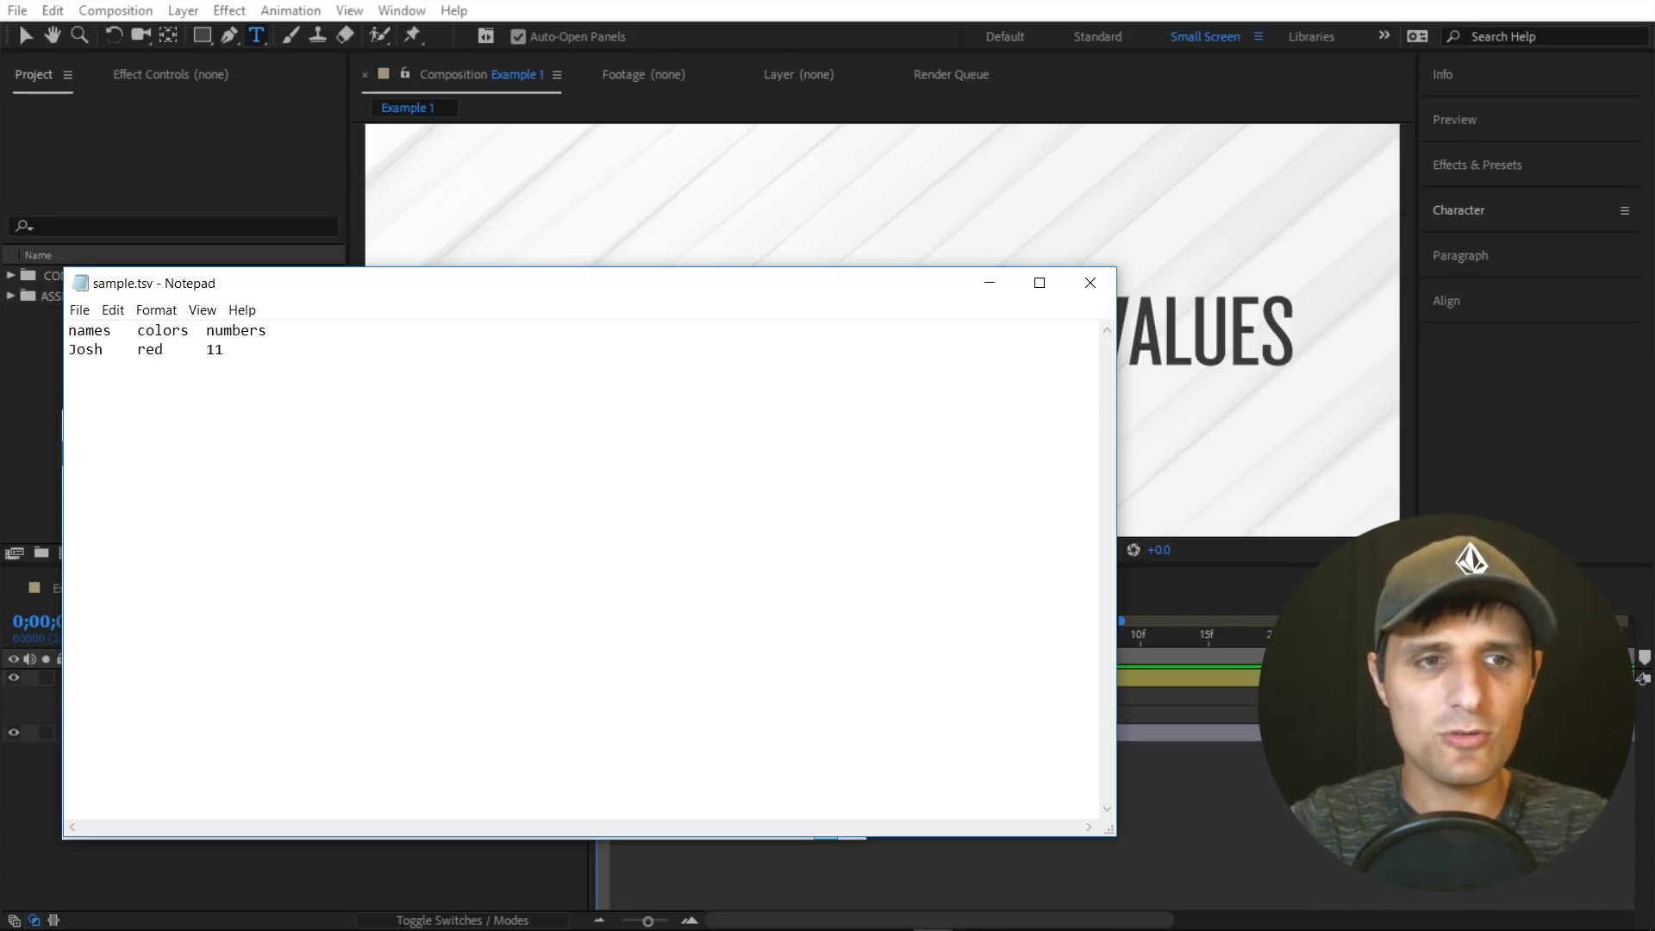
text(Evan)
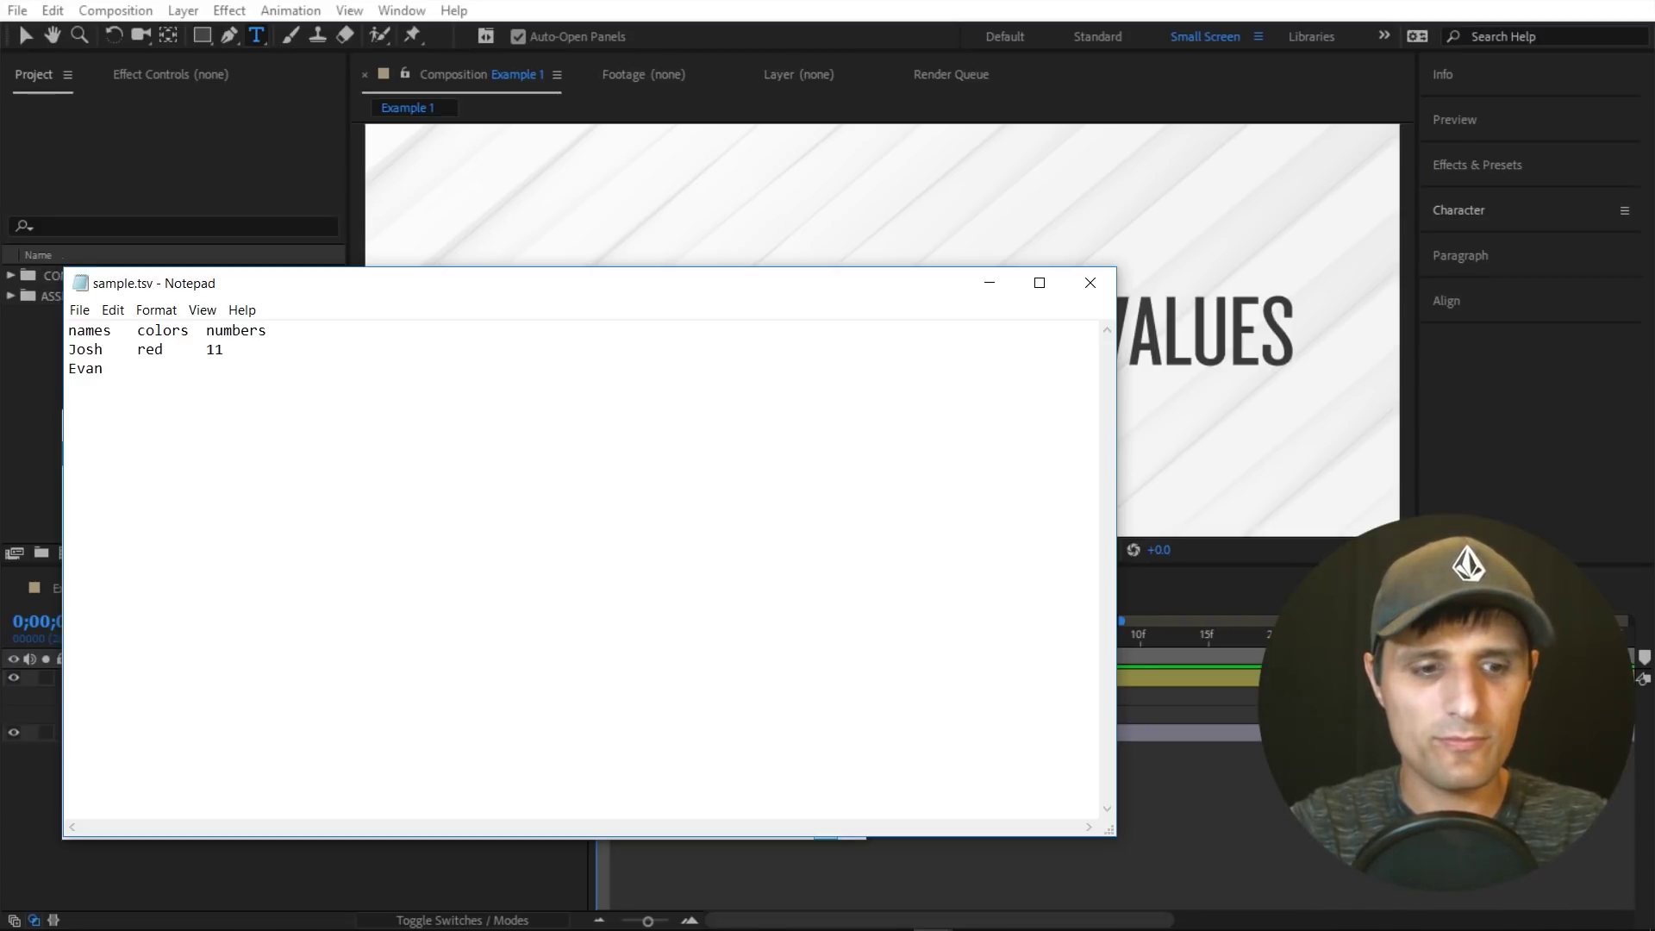
key(Tab)
text(blue	)
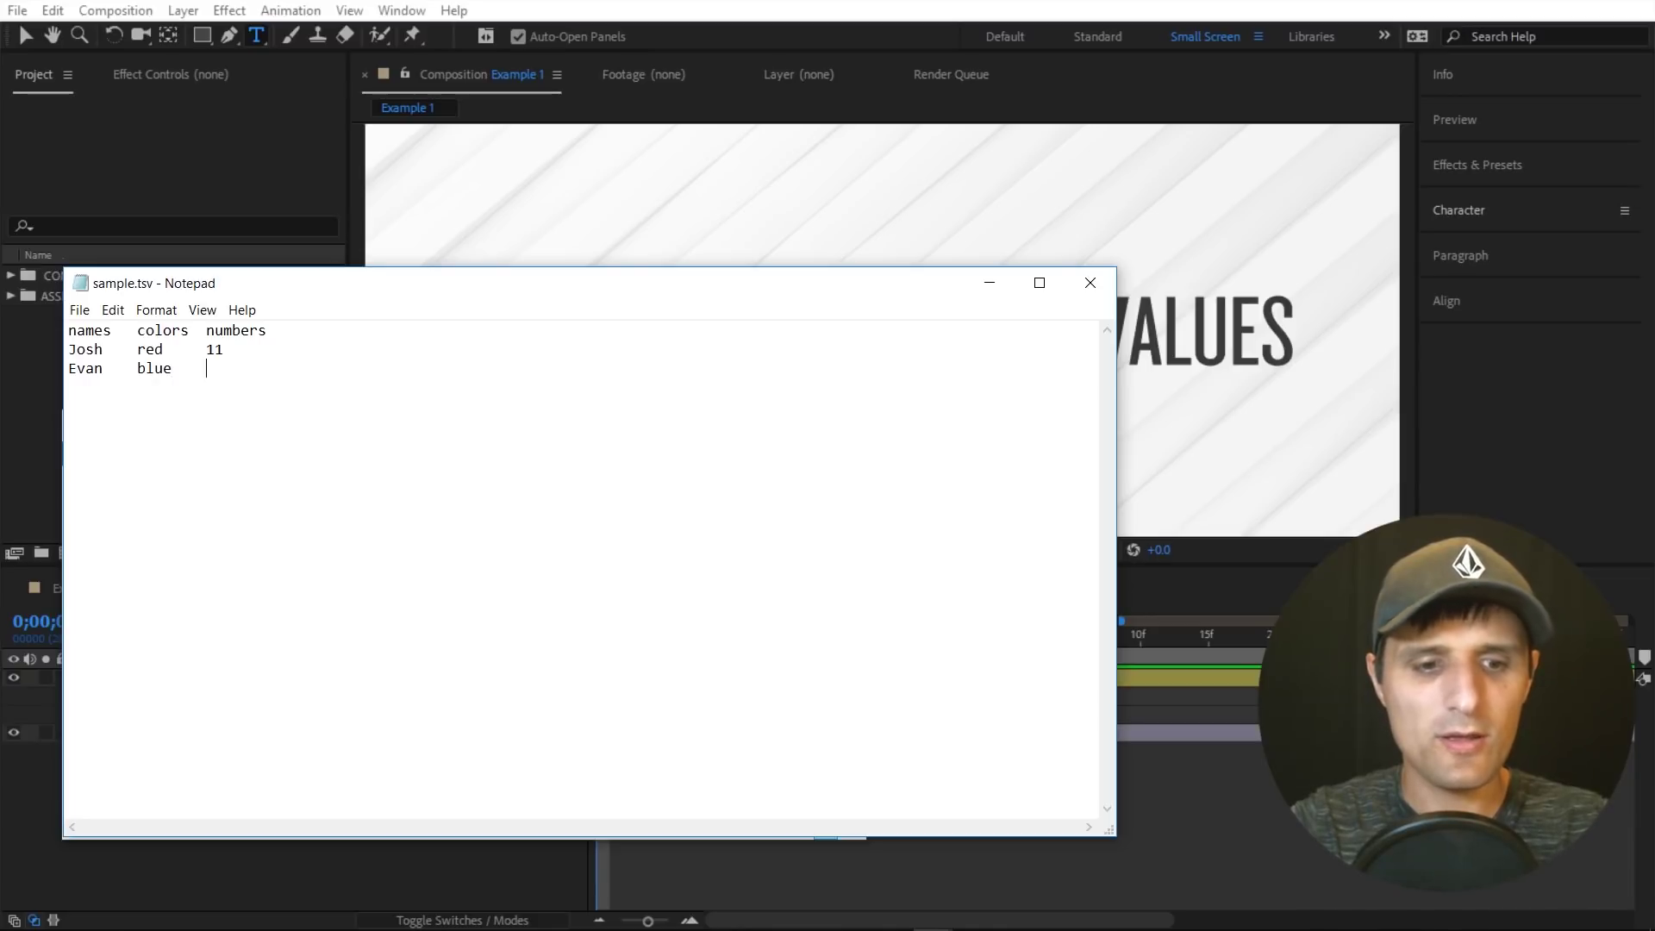
text(3 )
text(Carrie)
key(Tab)
text(pink	)
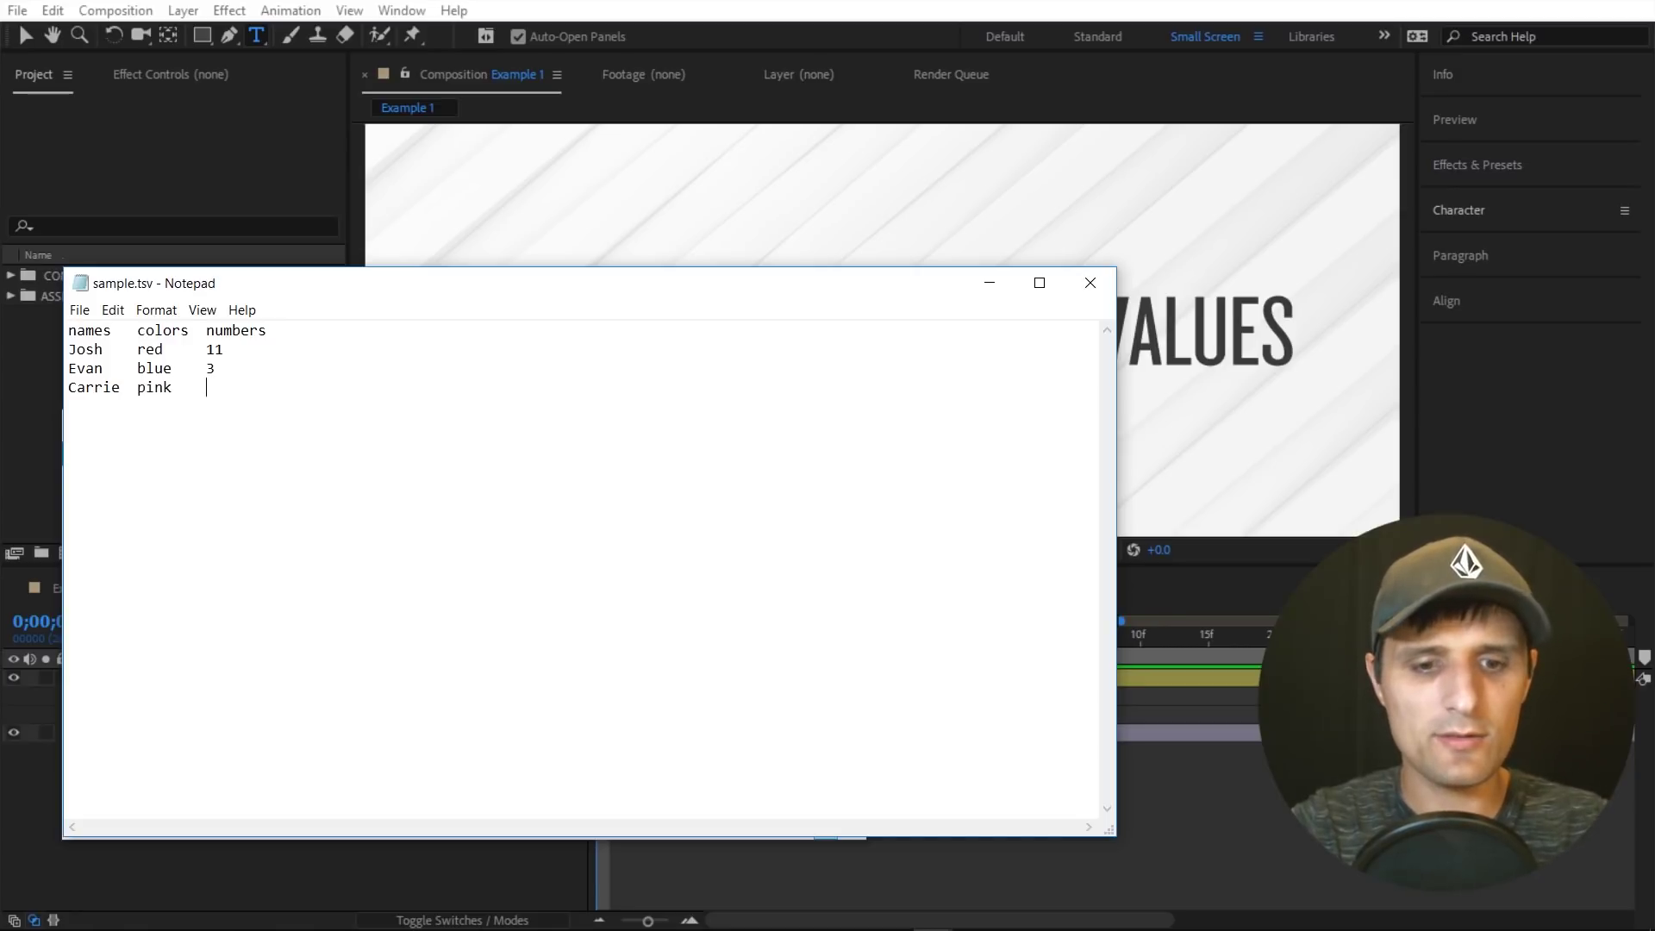
text(1)
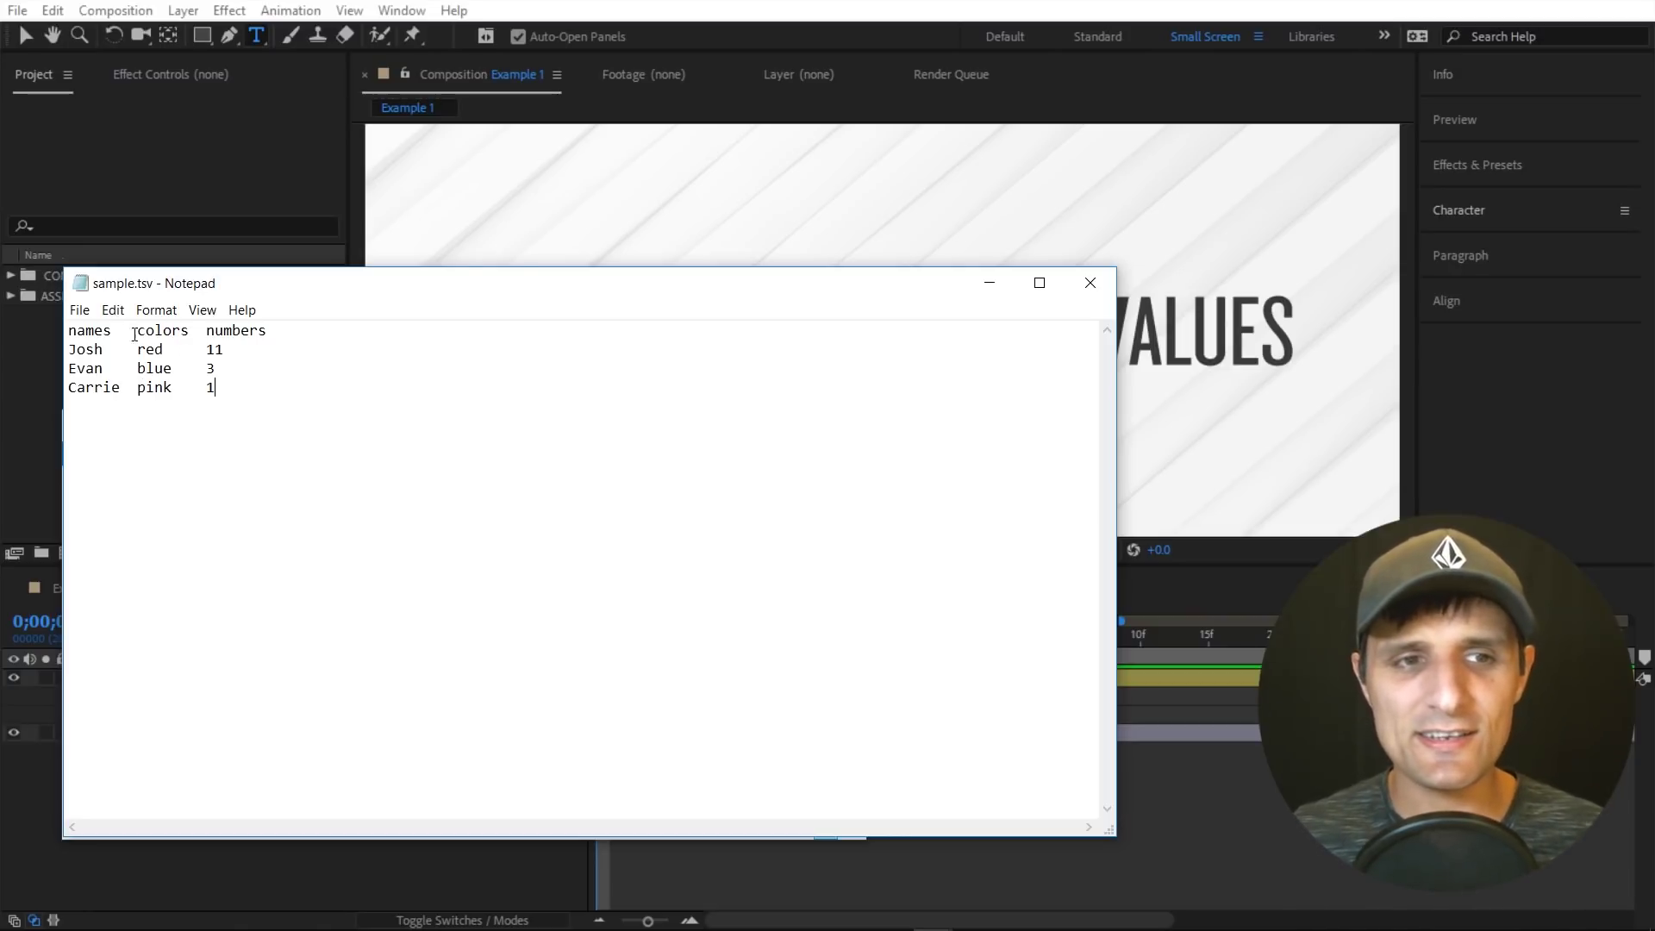
Highlight the names and colors header words to explain the table's columns.
drag(129, 332, 68, 332)
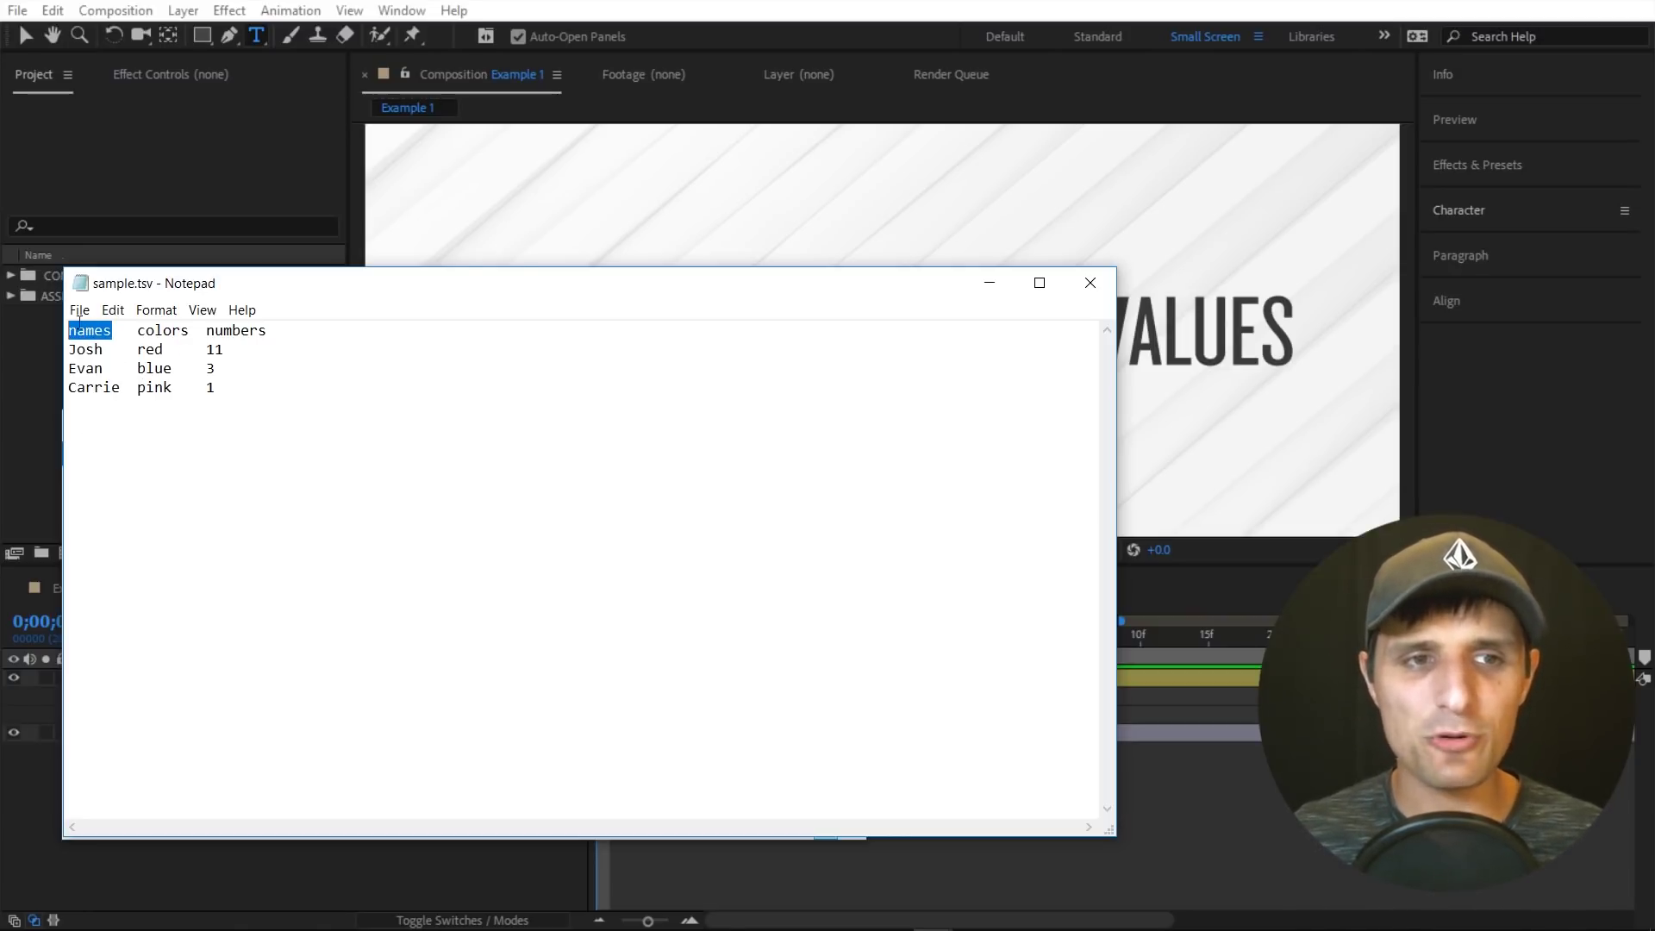
click(129, 330)
drag(116, 331, 68, 331)
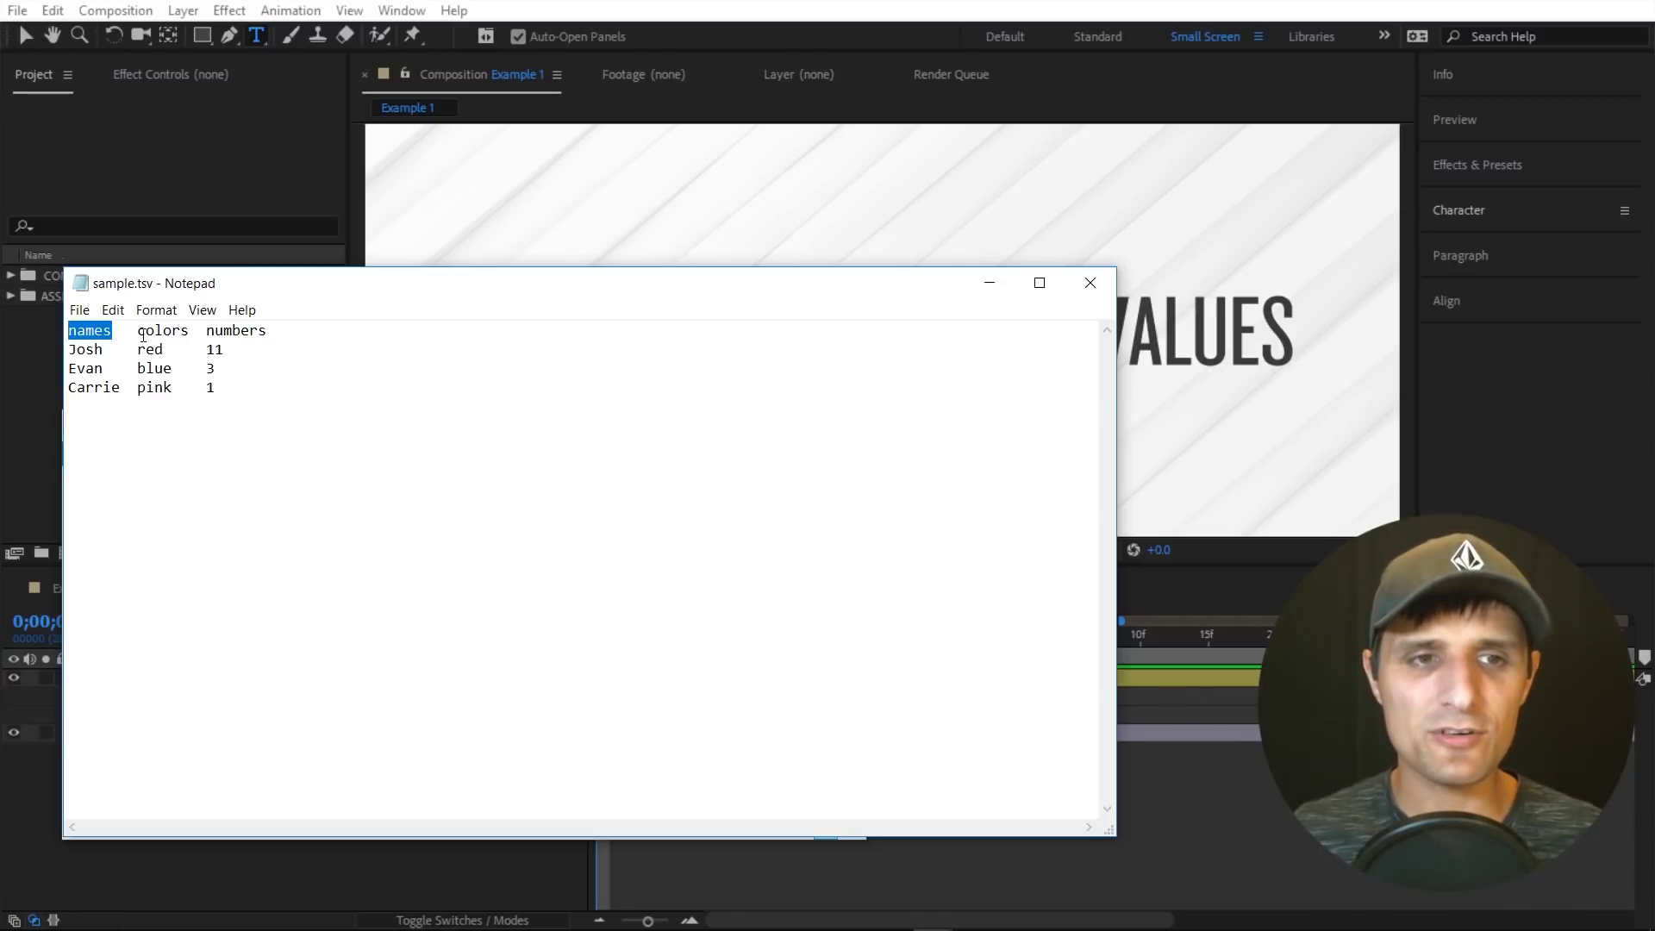
drag(137, 331, 262, 341)
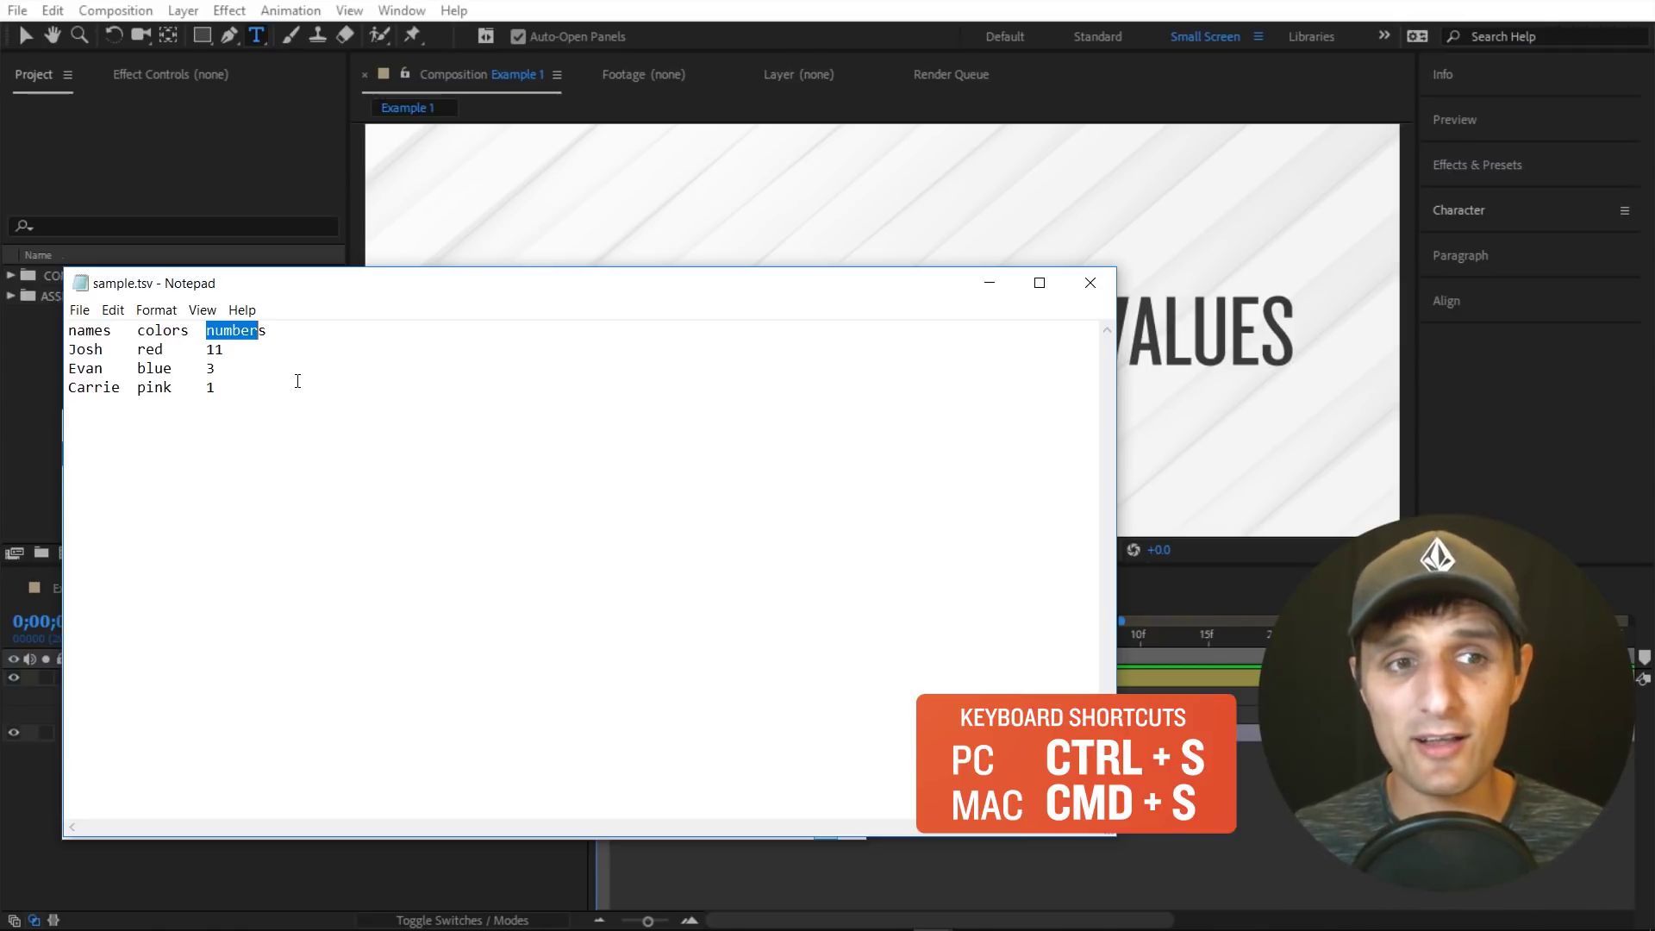
Import sample.tsv into the After Effects project.
click(30, 370)
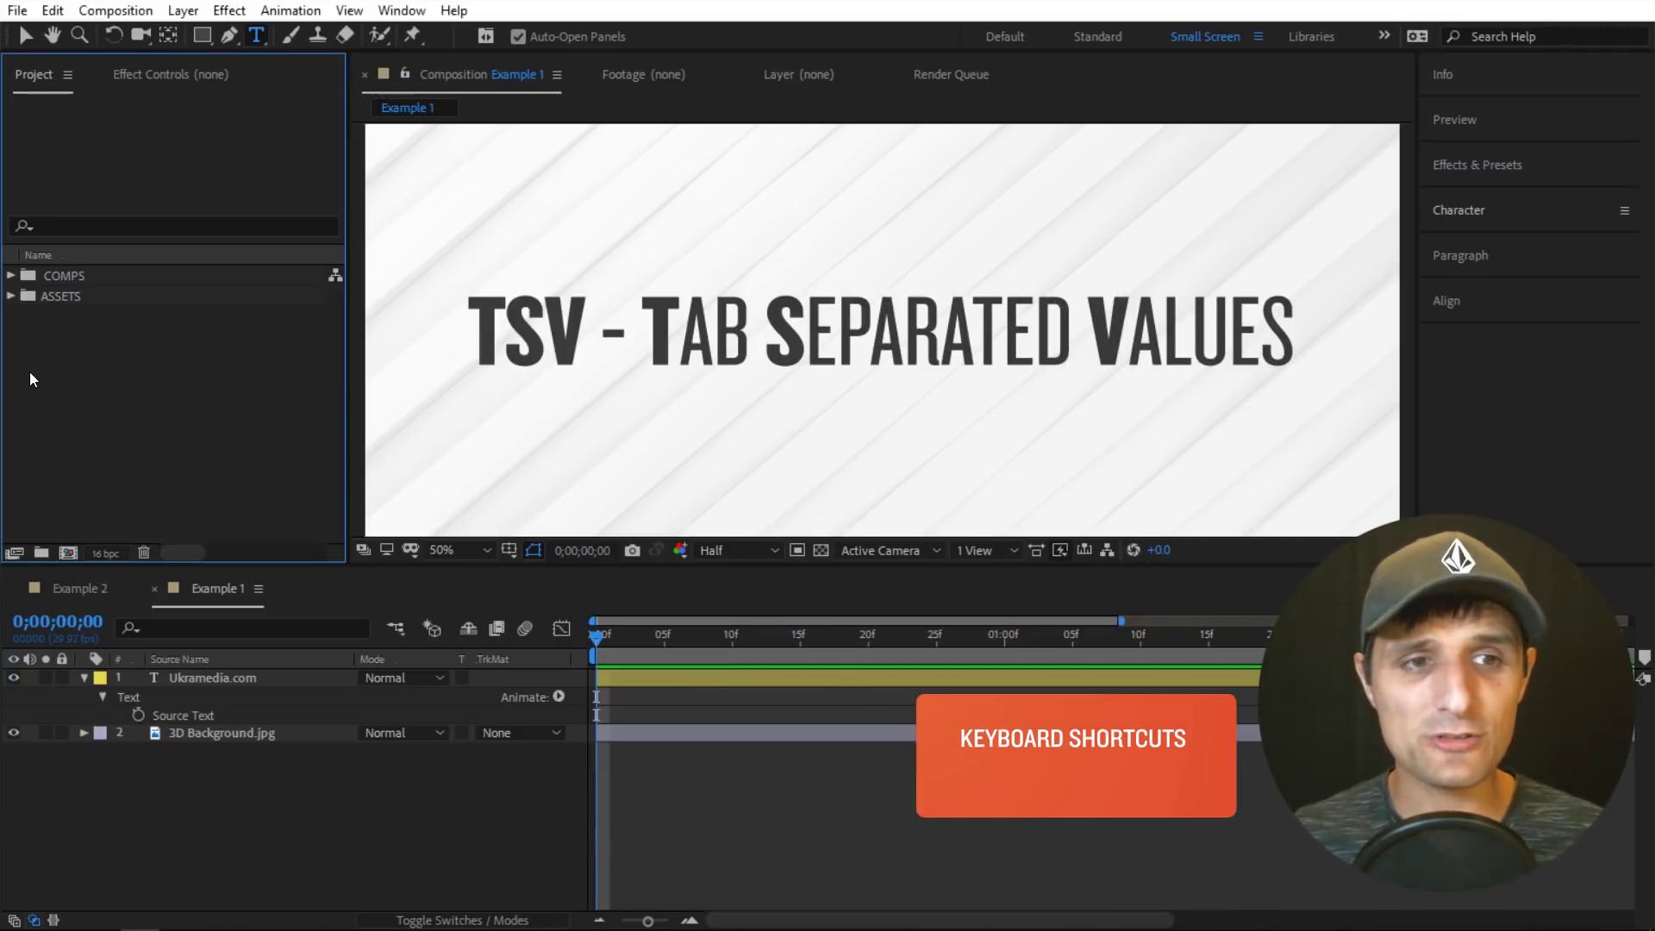
double_click(106, 374)
click(149, 171)
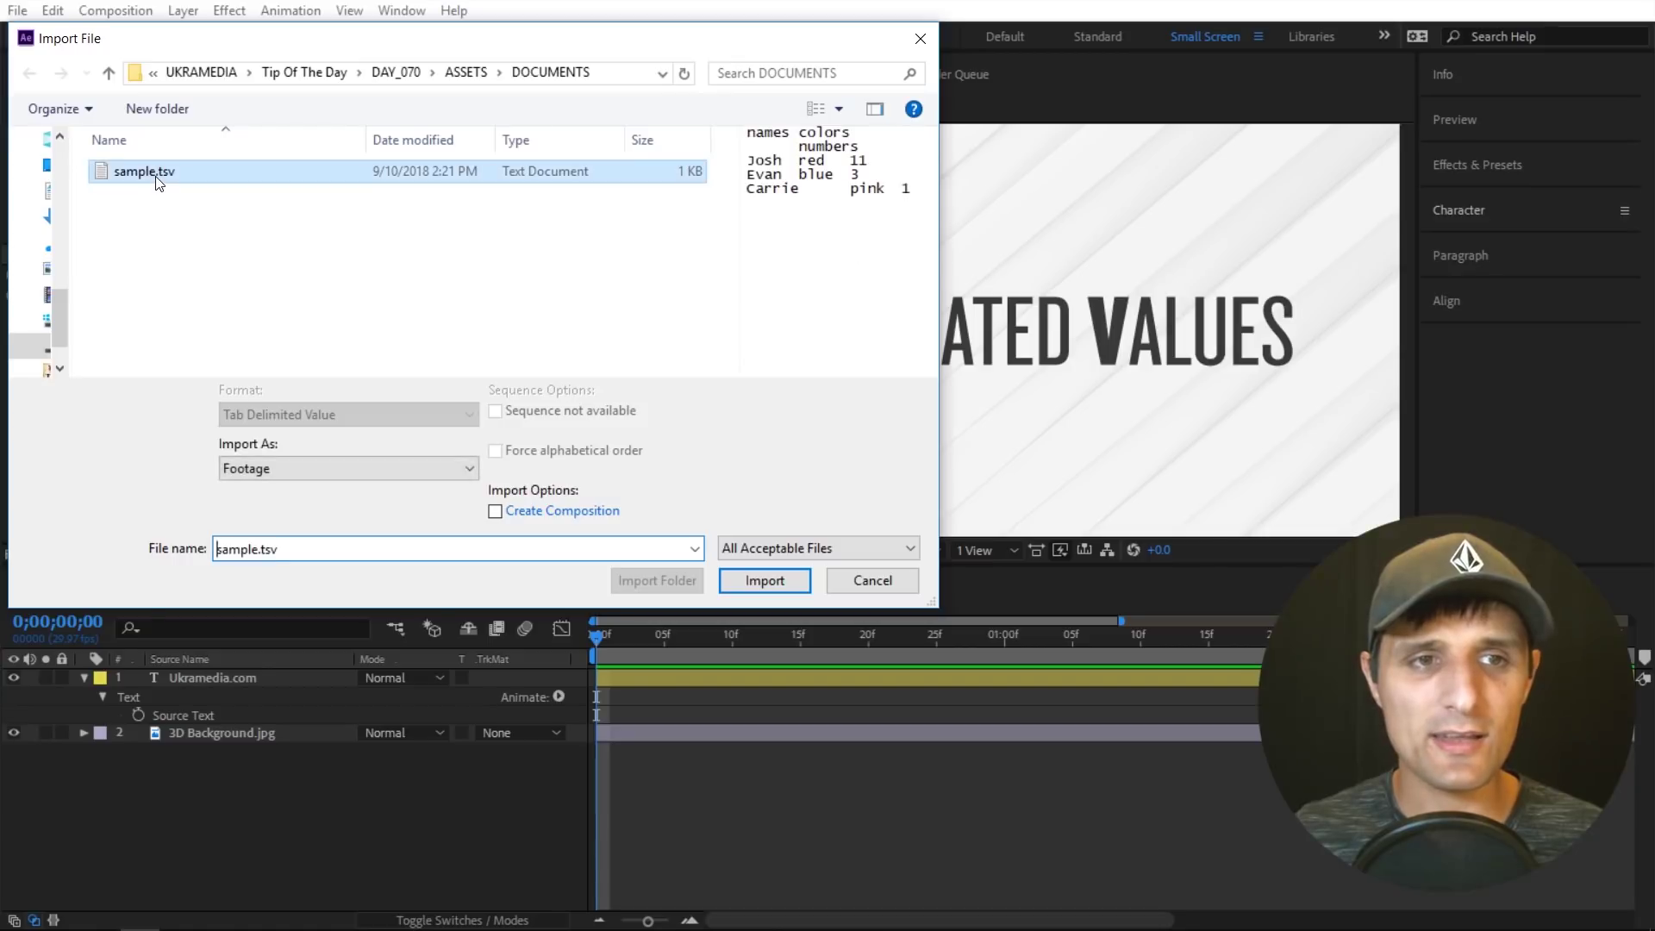
double_click(156, 177)
Add sample.tsv as a layer in Example 1 and expand its Data to names, colors, numbers.
drag(100, 317, 273, 672)
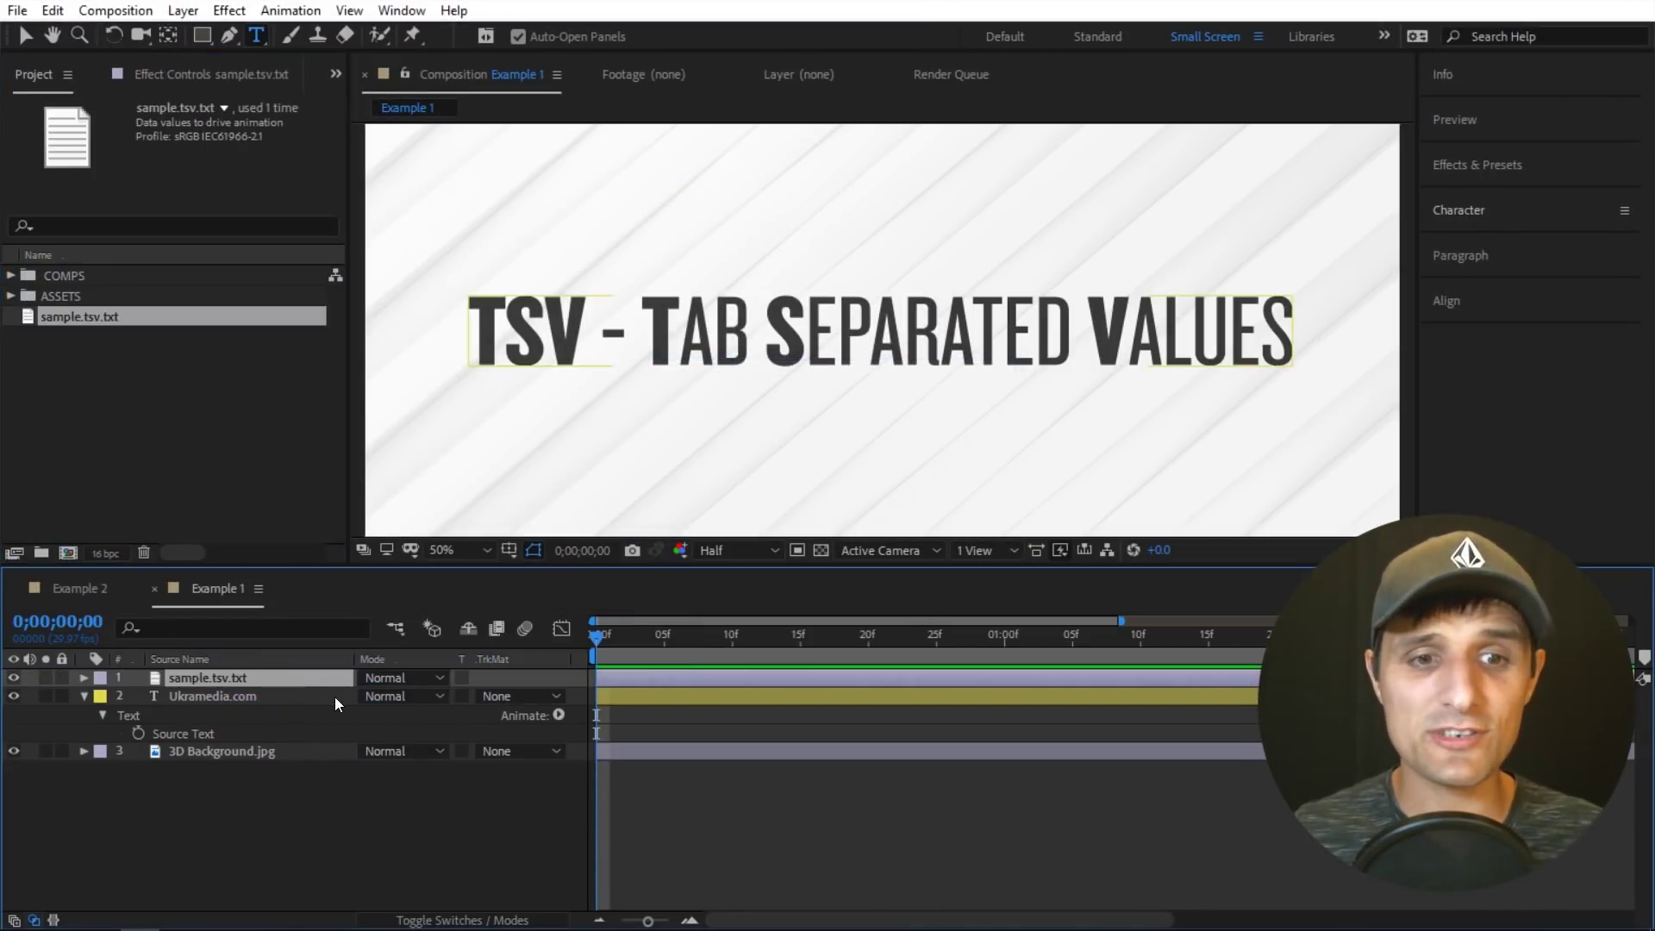
click(85, 678)
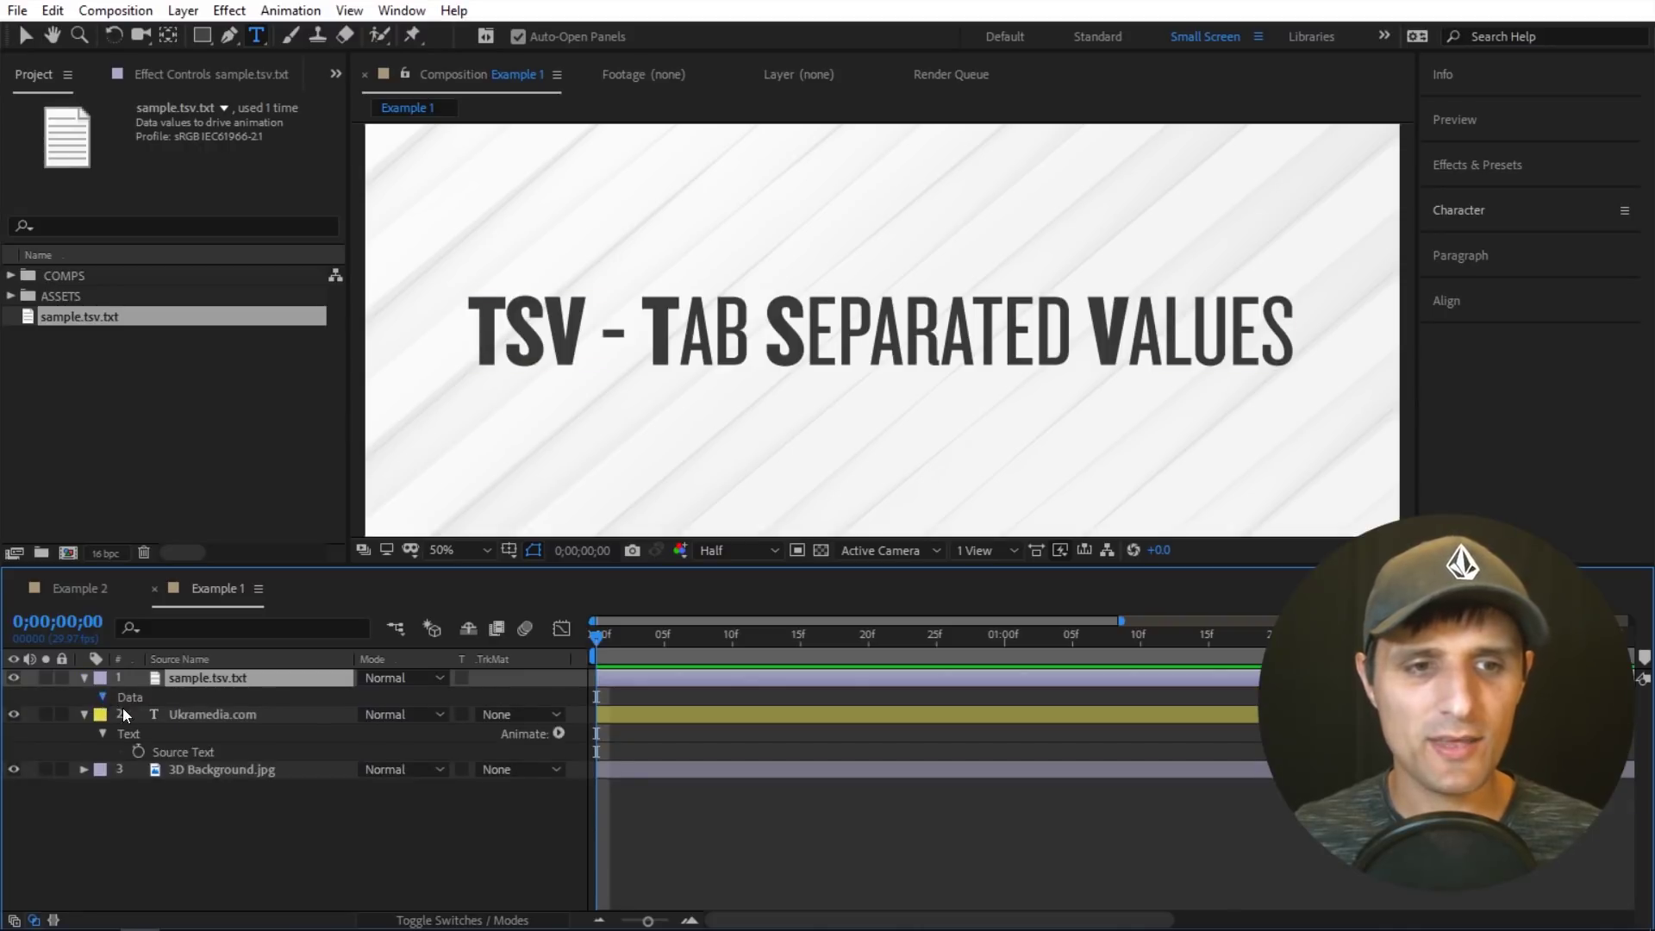
click(103, 696)
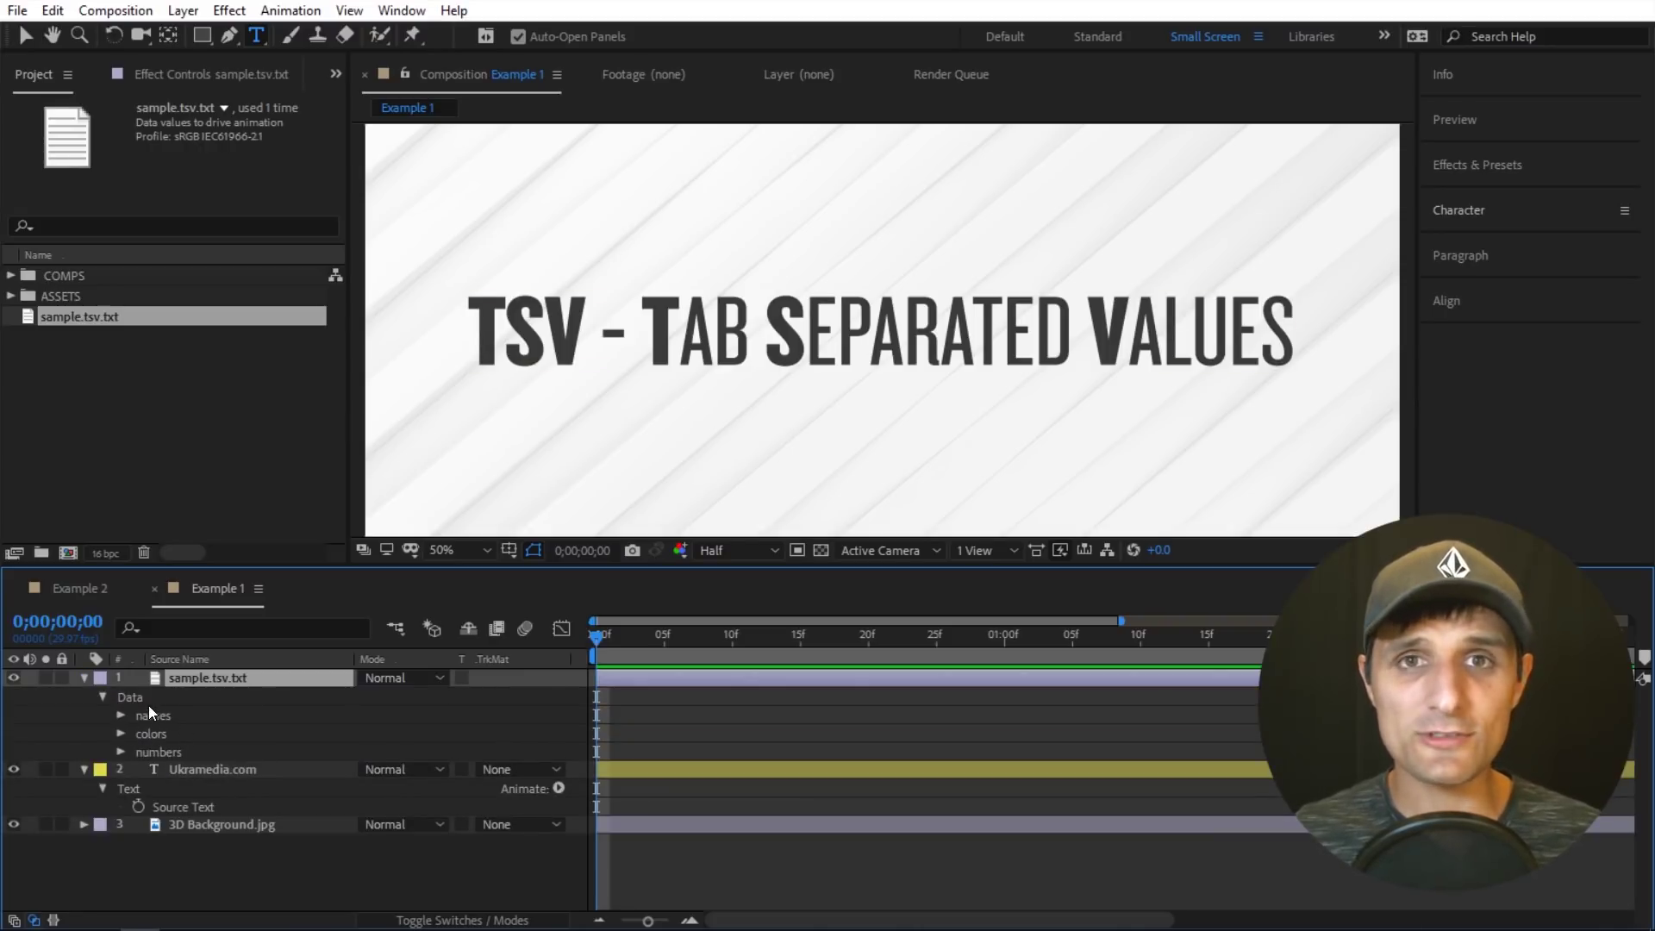
click(162, 720)
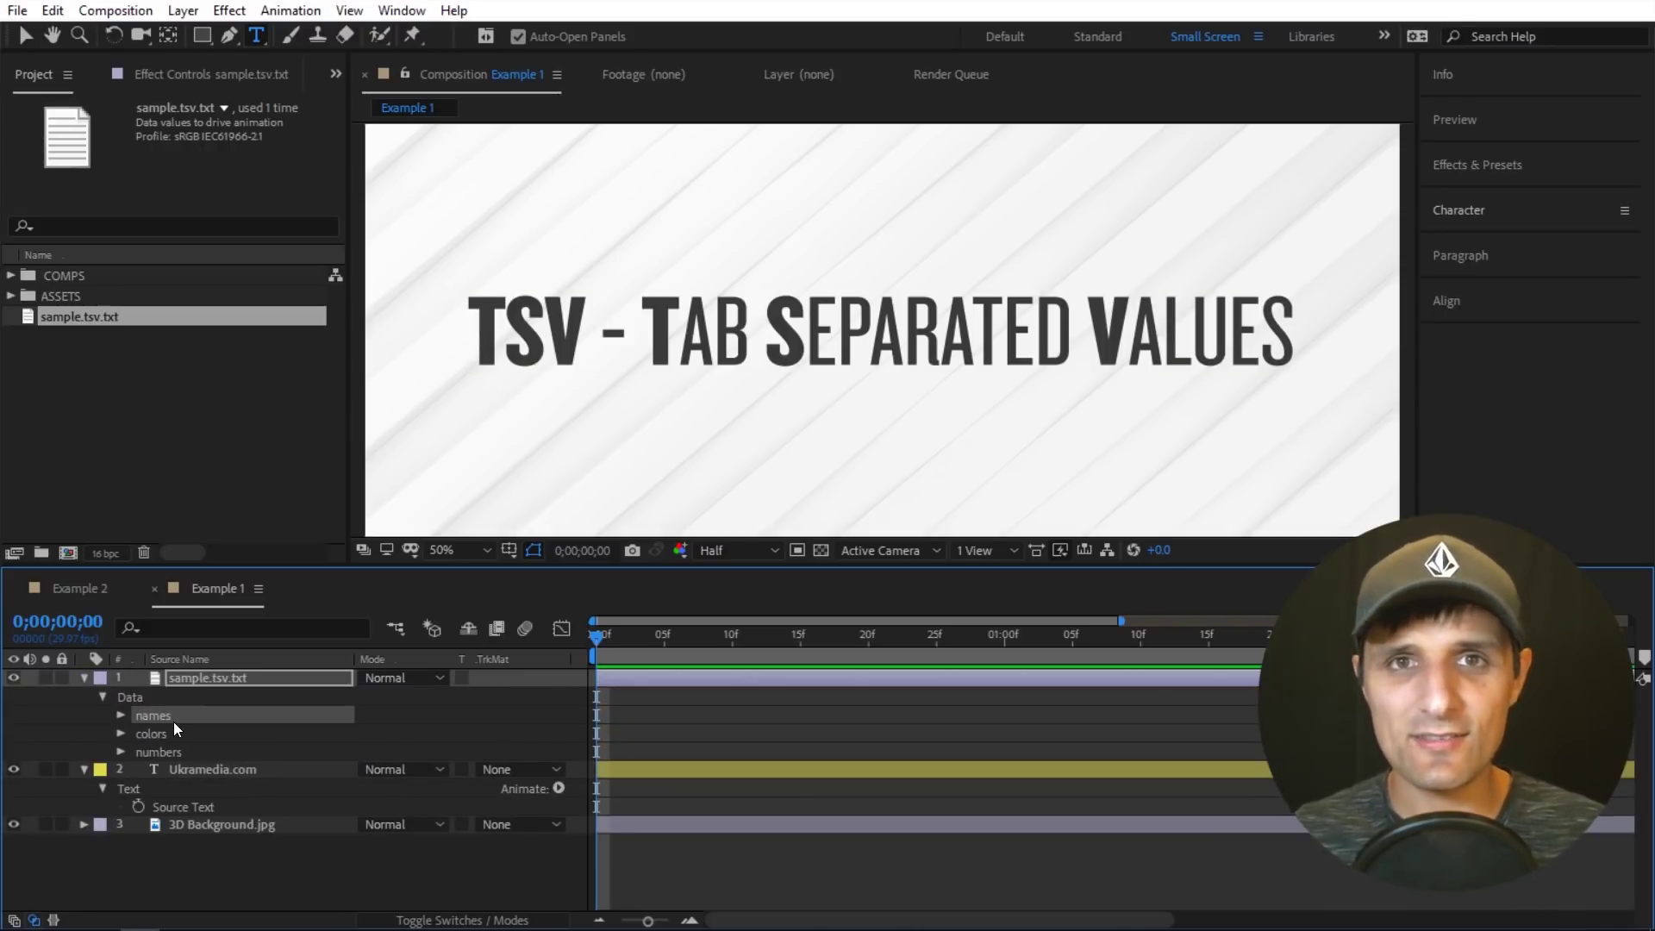
Test-drag names entries 0, 1 and 2 into the viewer as text layers, undoing each.
click(119, 716)
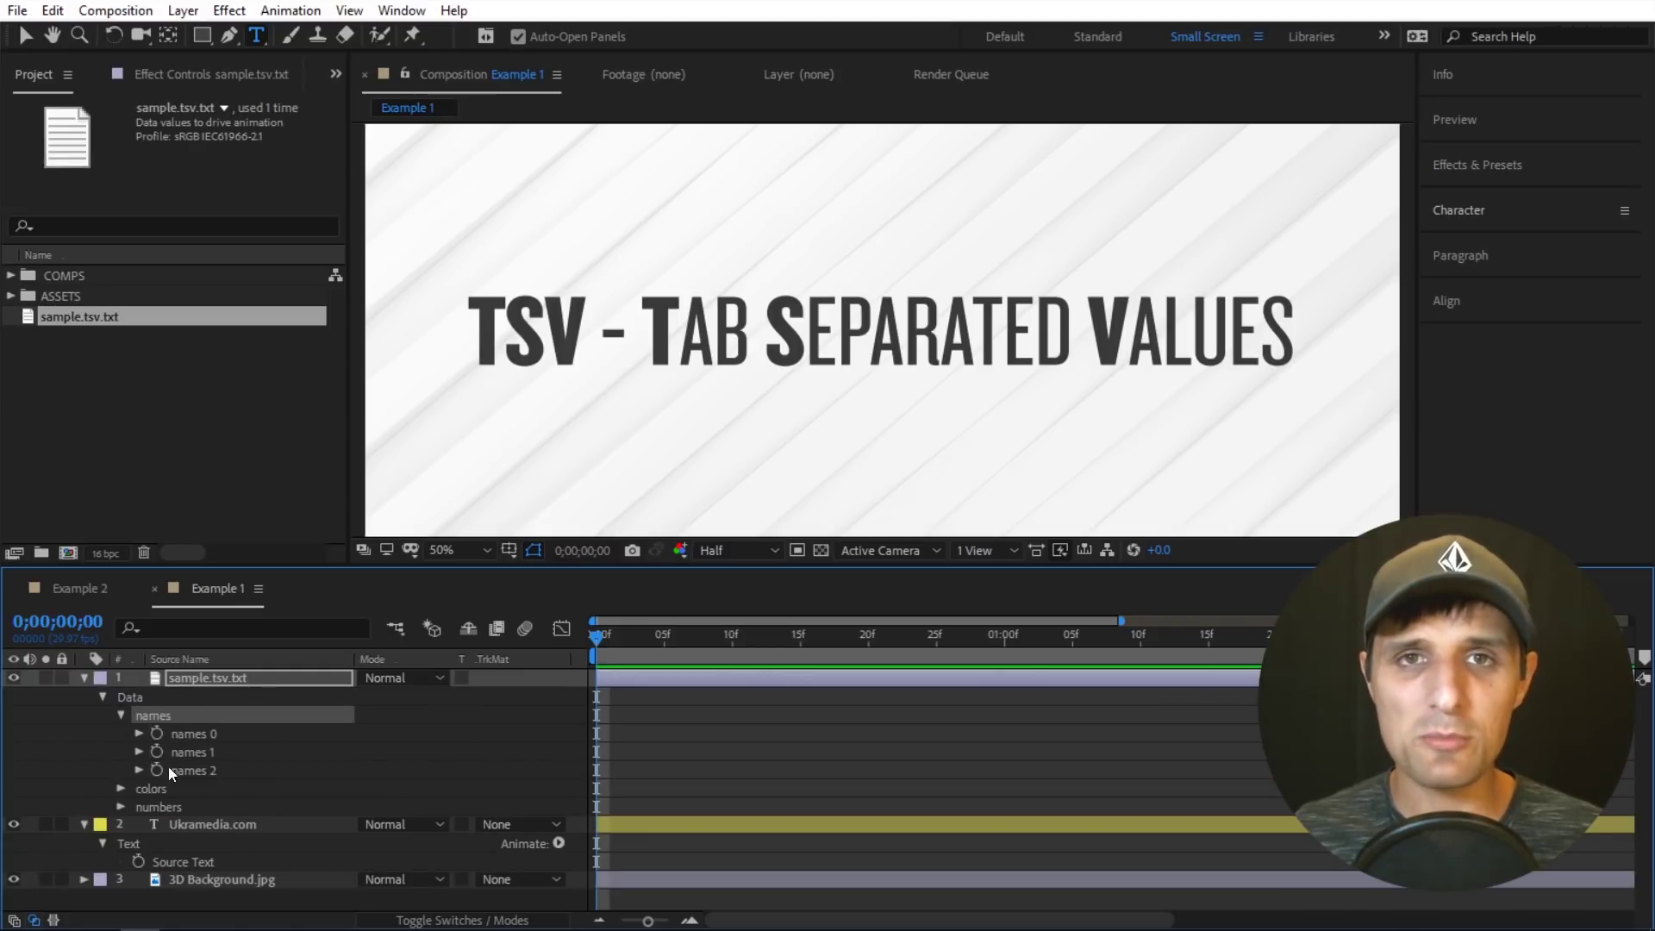
drag(198, 736, 673, 258)
key(ctrl+z)
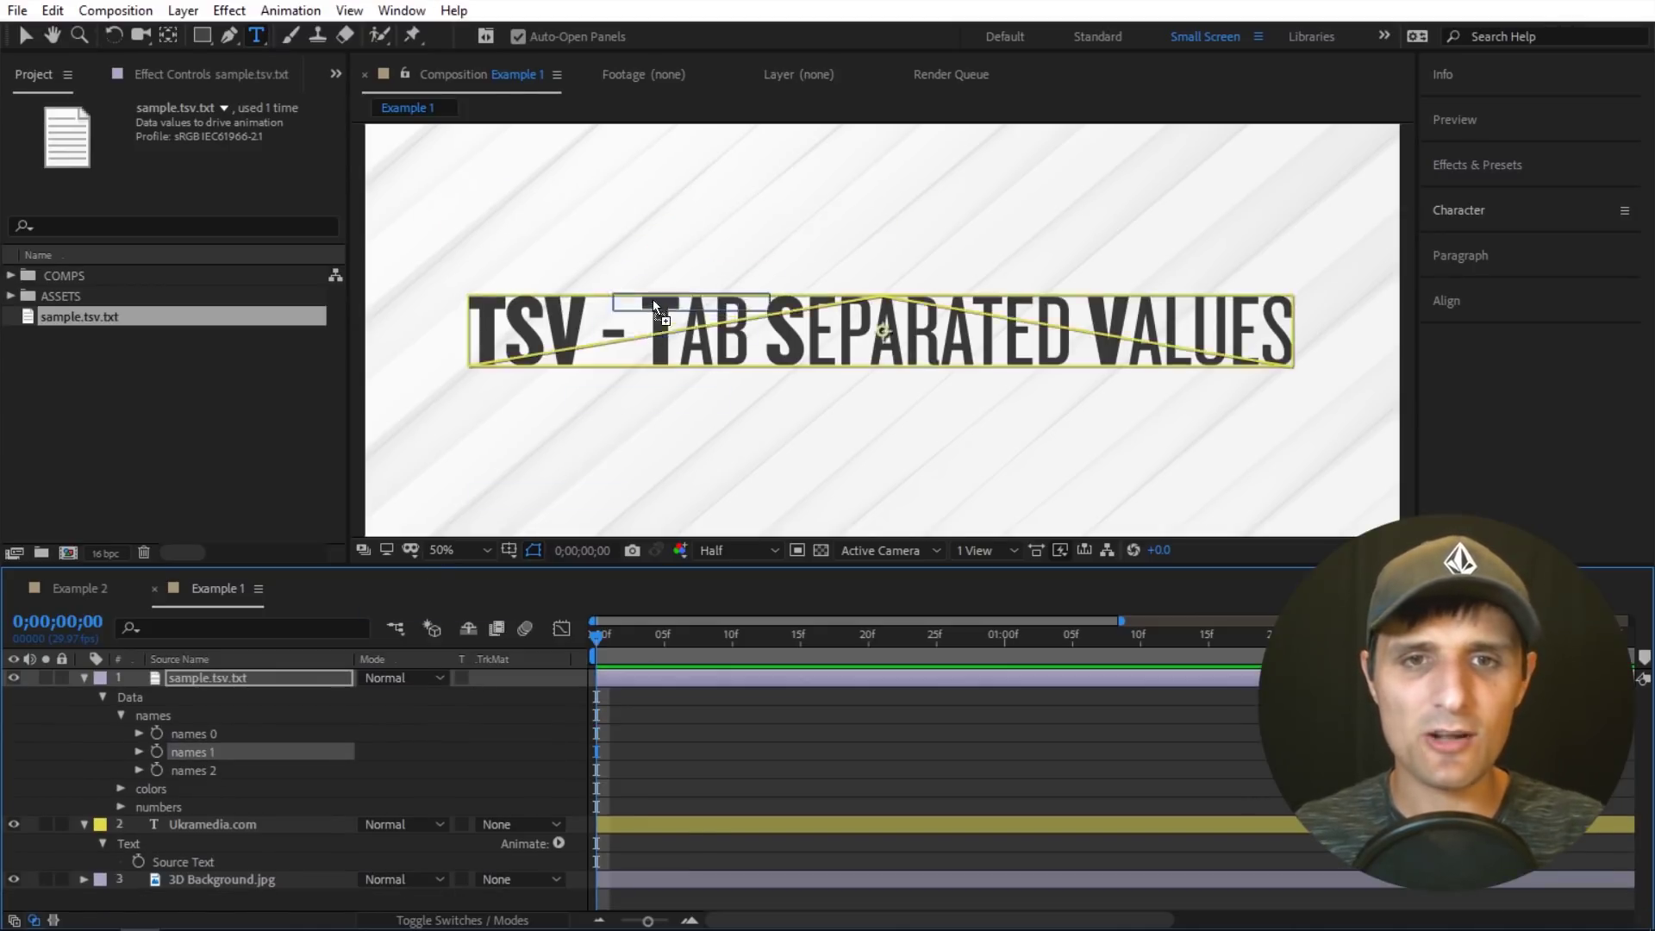
drag(662, 282, 661, 282)
key(ctrl+z)
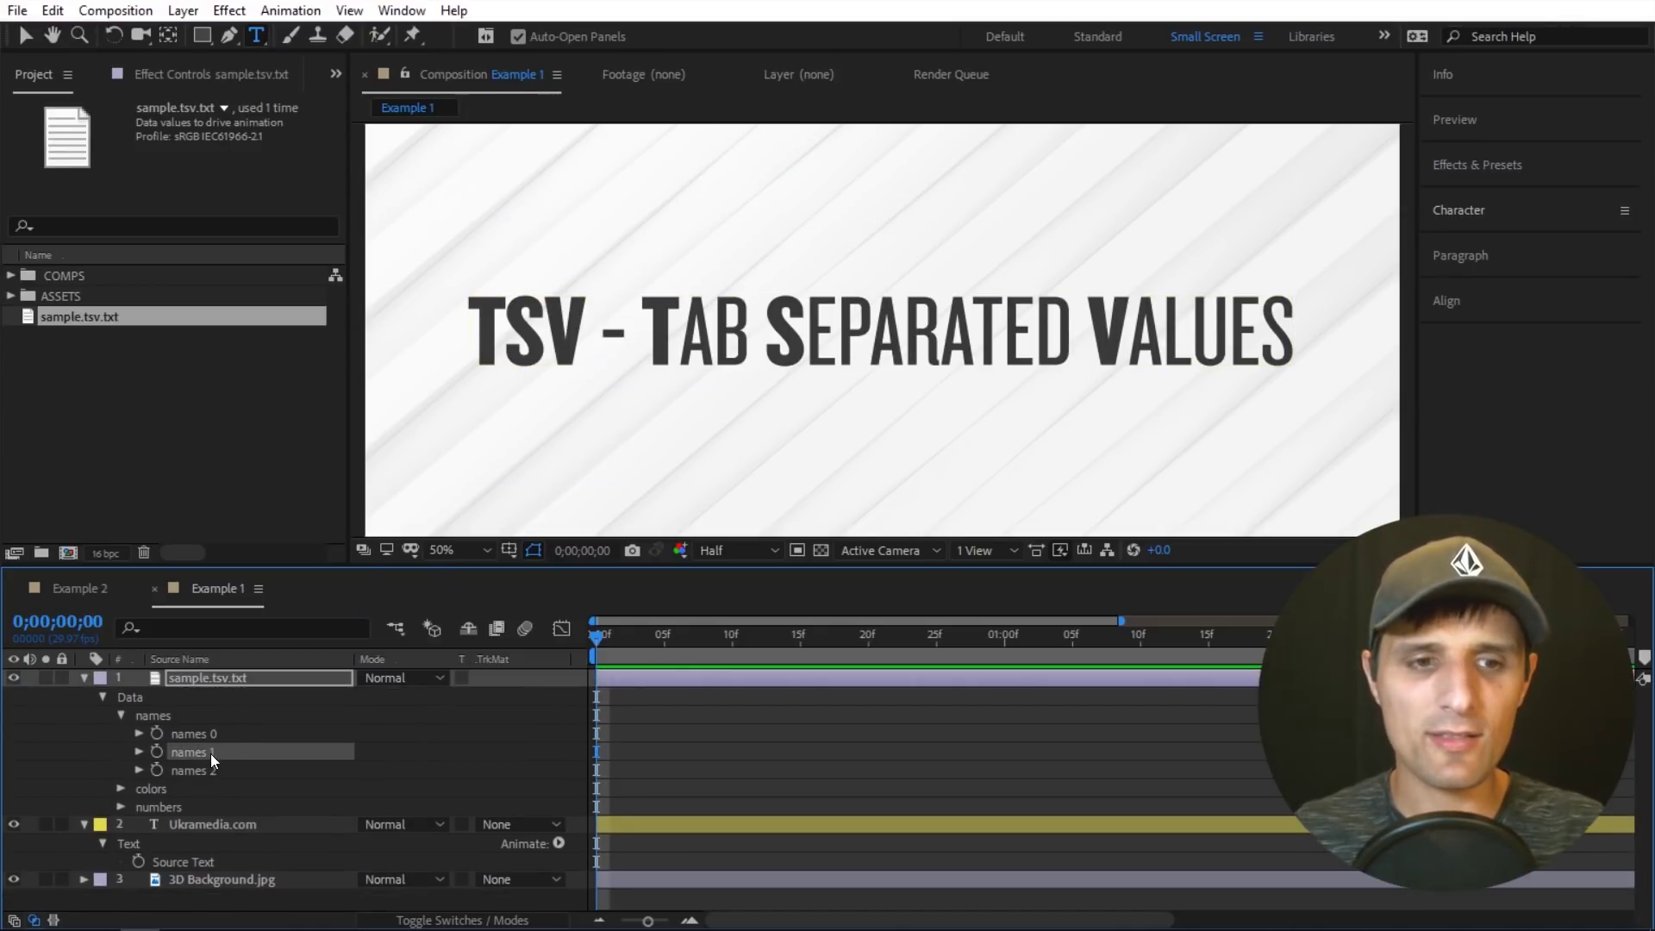
drag(213, 765, 737, 203)
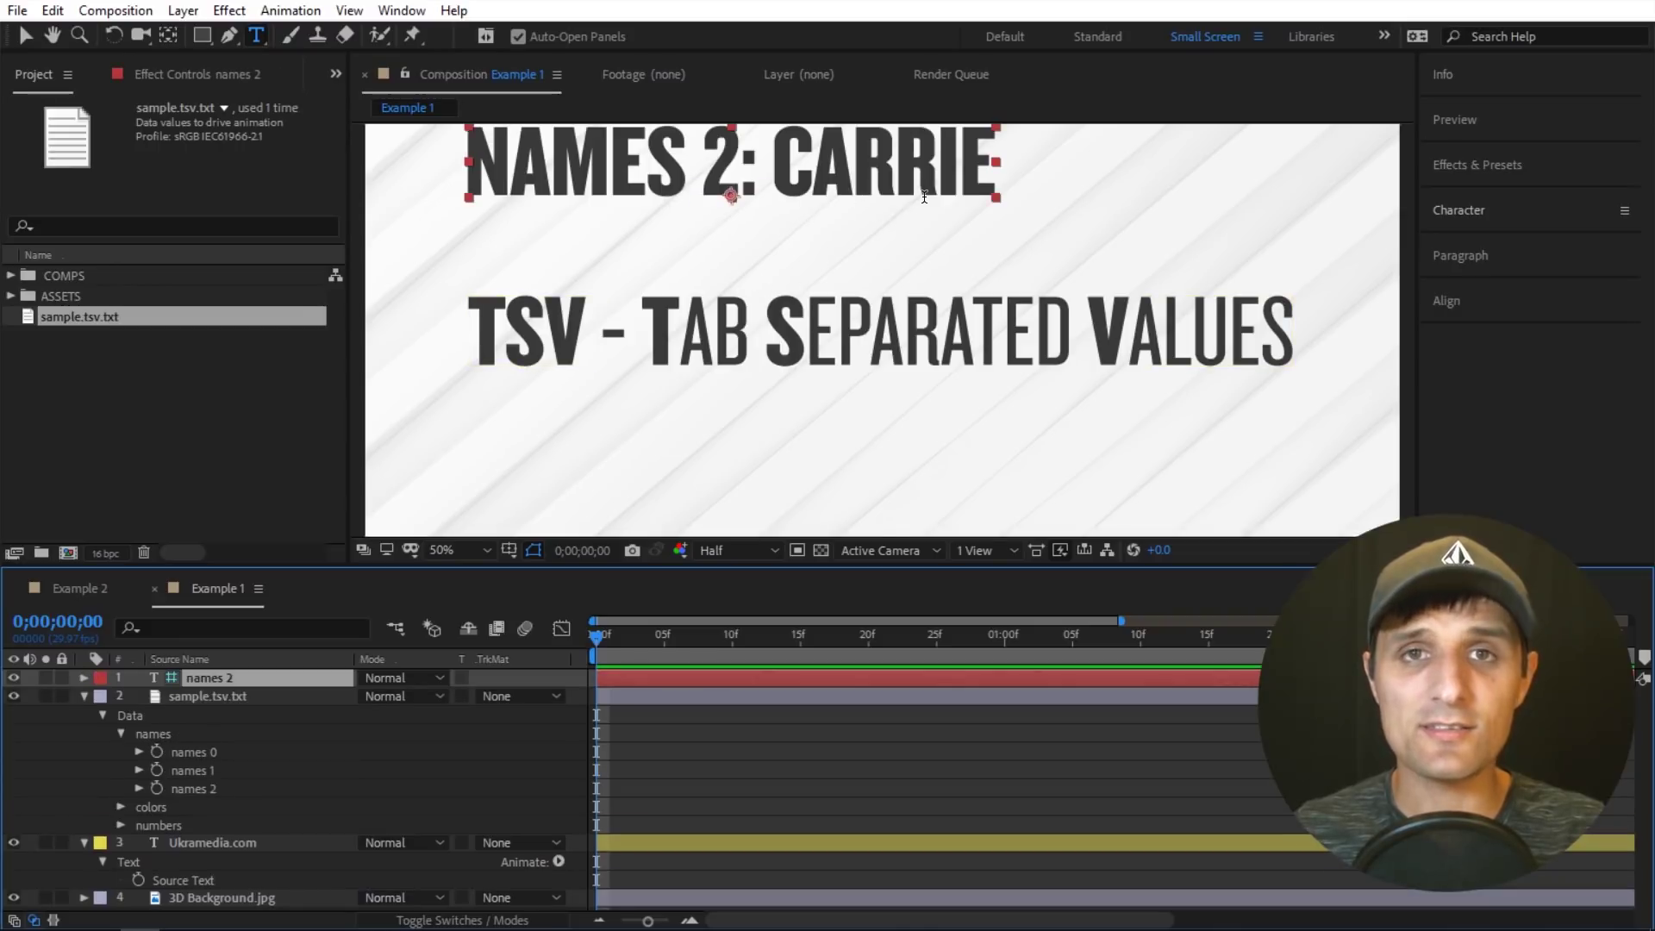
key(ctrl+z)
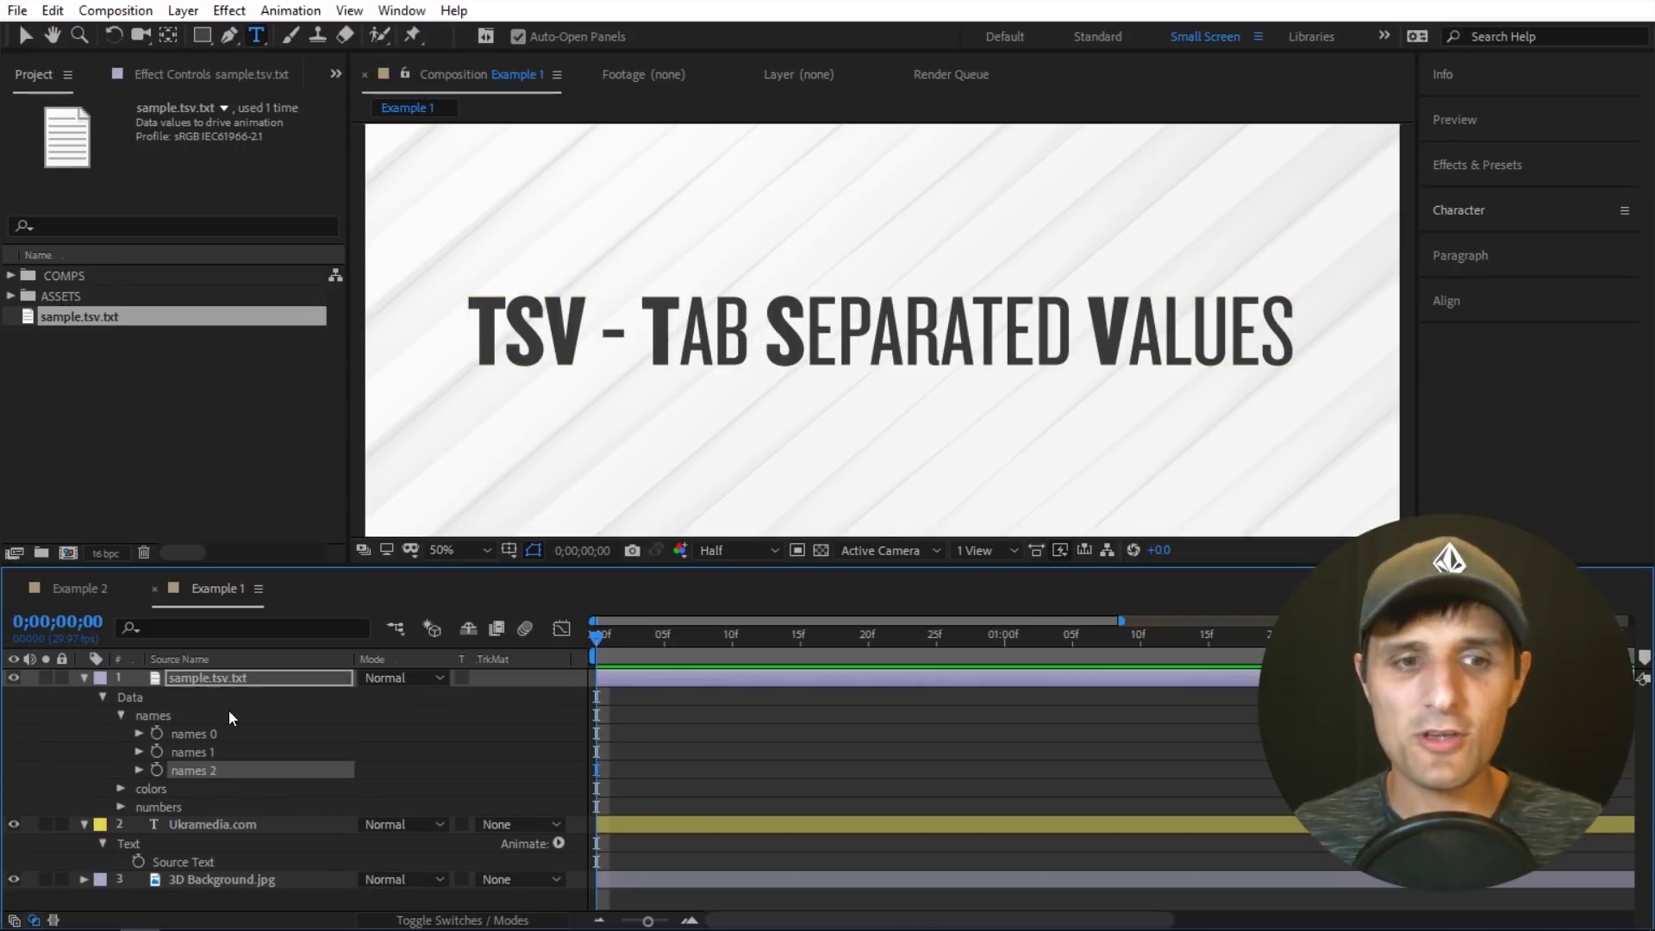
Test-drag colors 2 into the viewer as a text layer, undo it, then expand numbers.
click(120, 715)
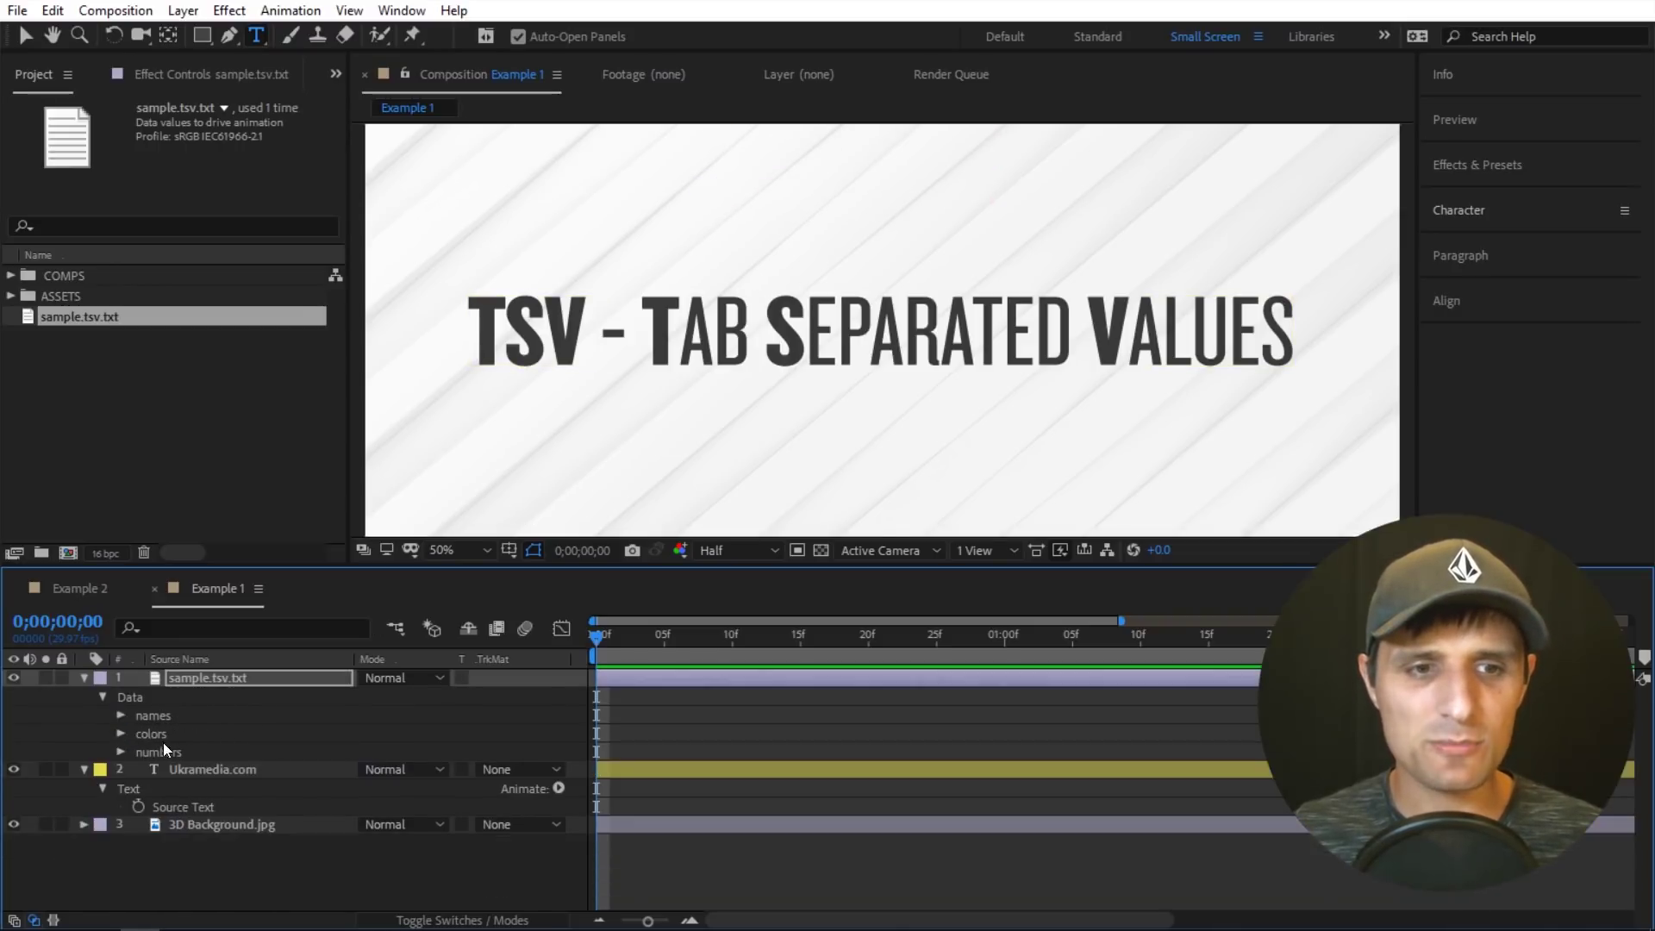
click(121, 734)
drag(185, 788, 658, 233)
key(ctrl+z)
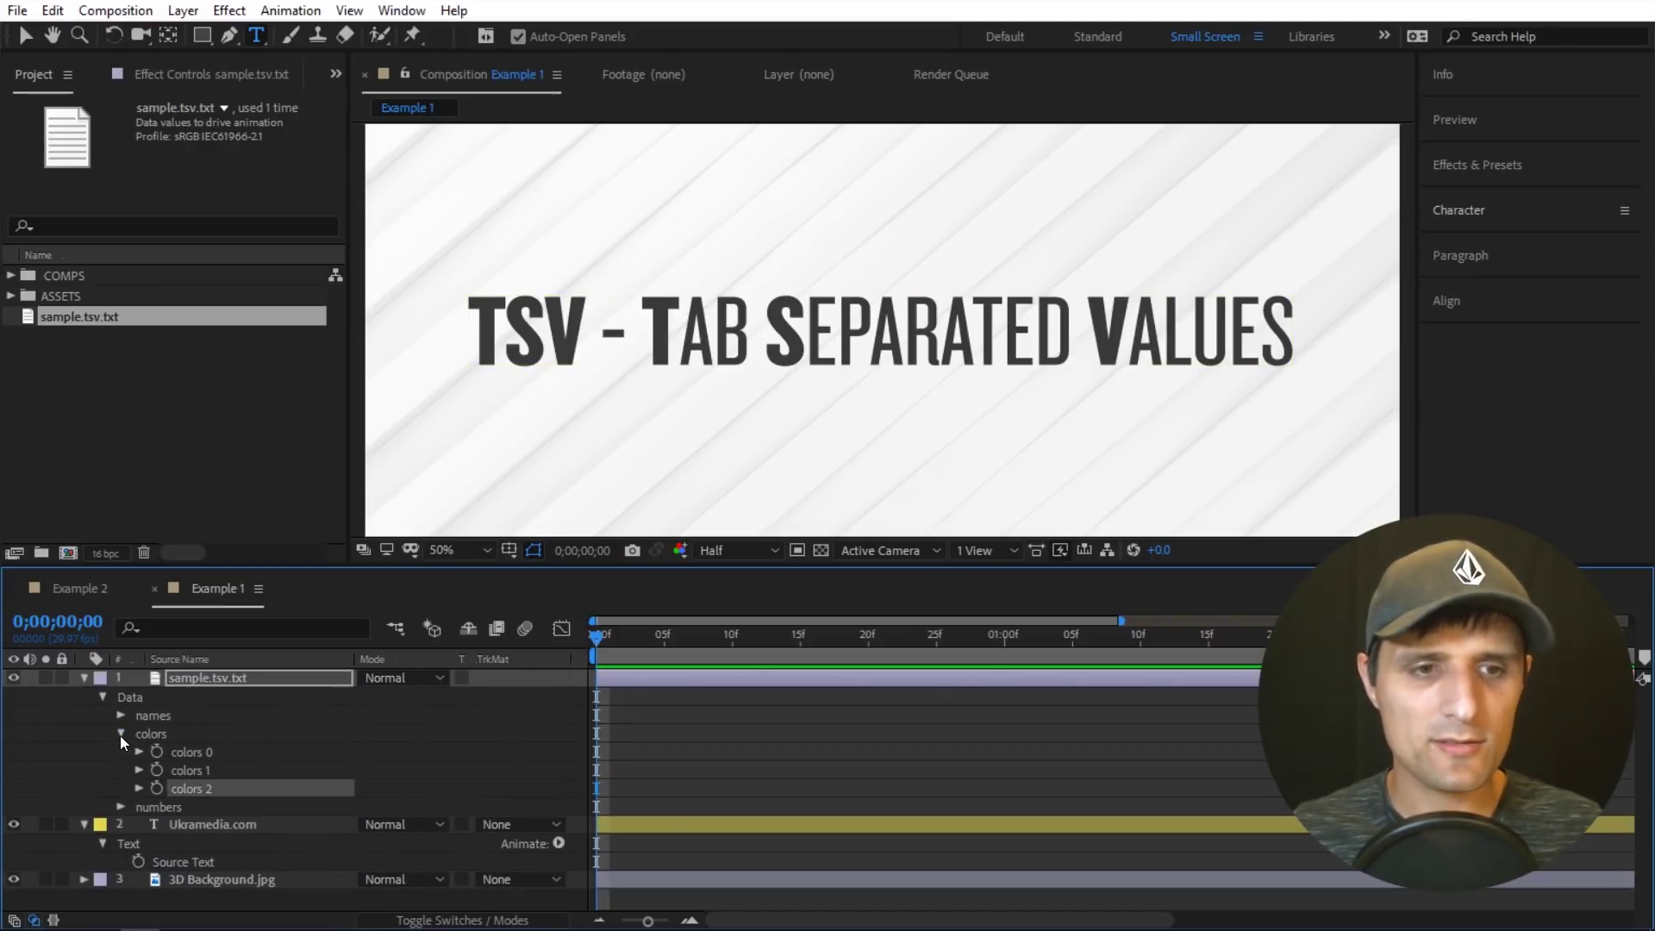
click(121, 734)
click(121, 753)
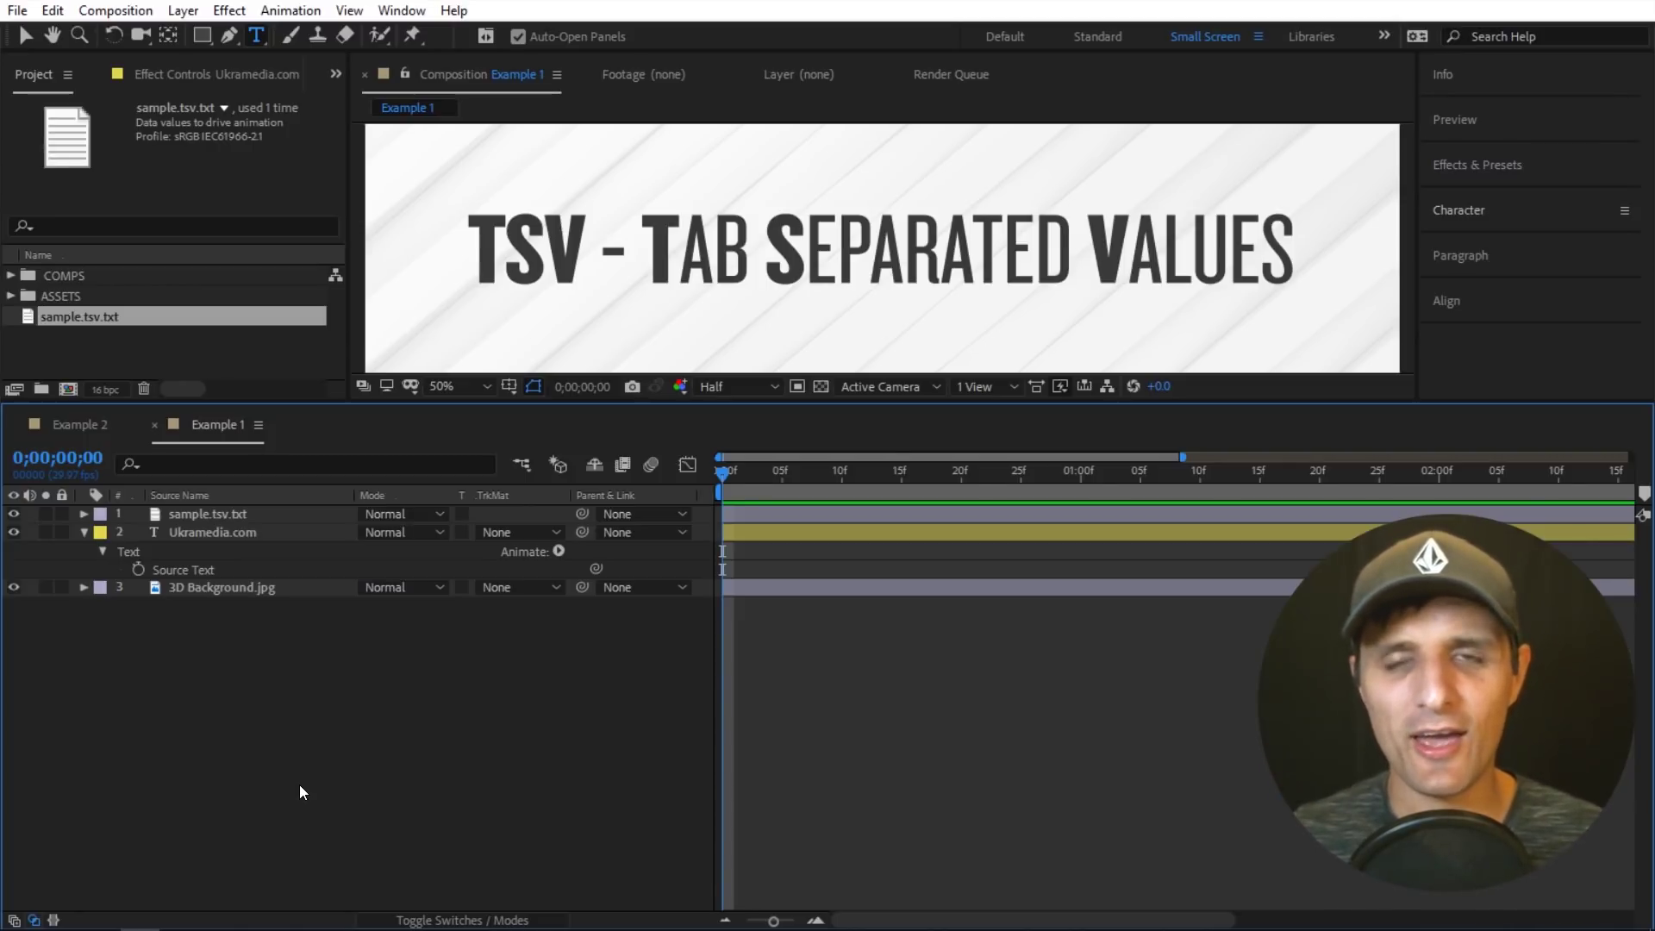
Expand sample.tsv.txt's Data names group and pick-whip the title's Source Text to a names entry.
click(230, 519)
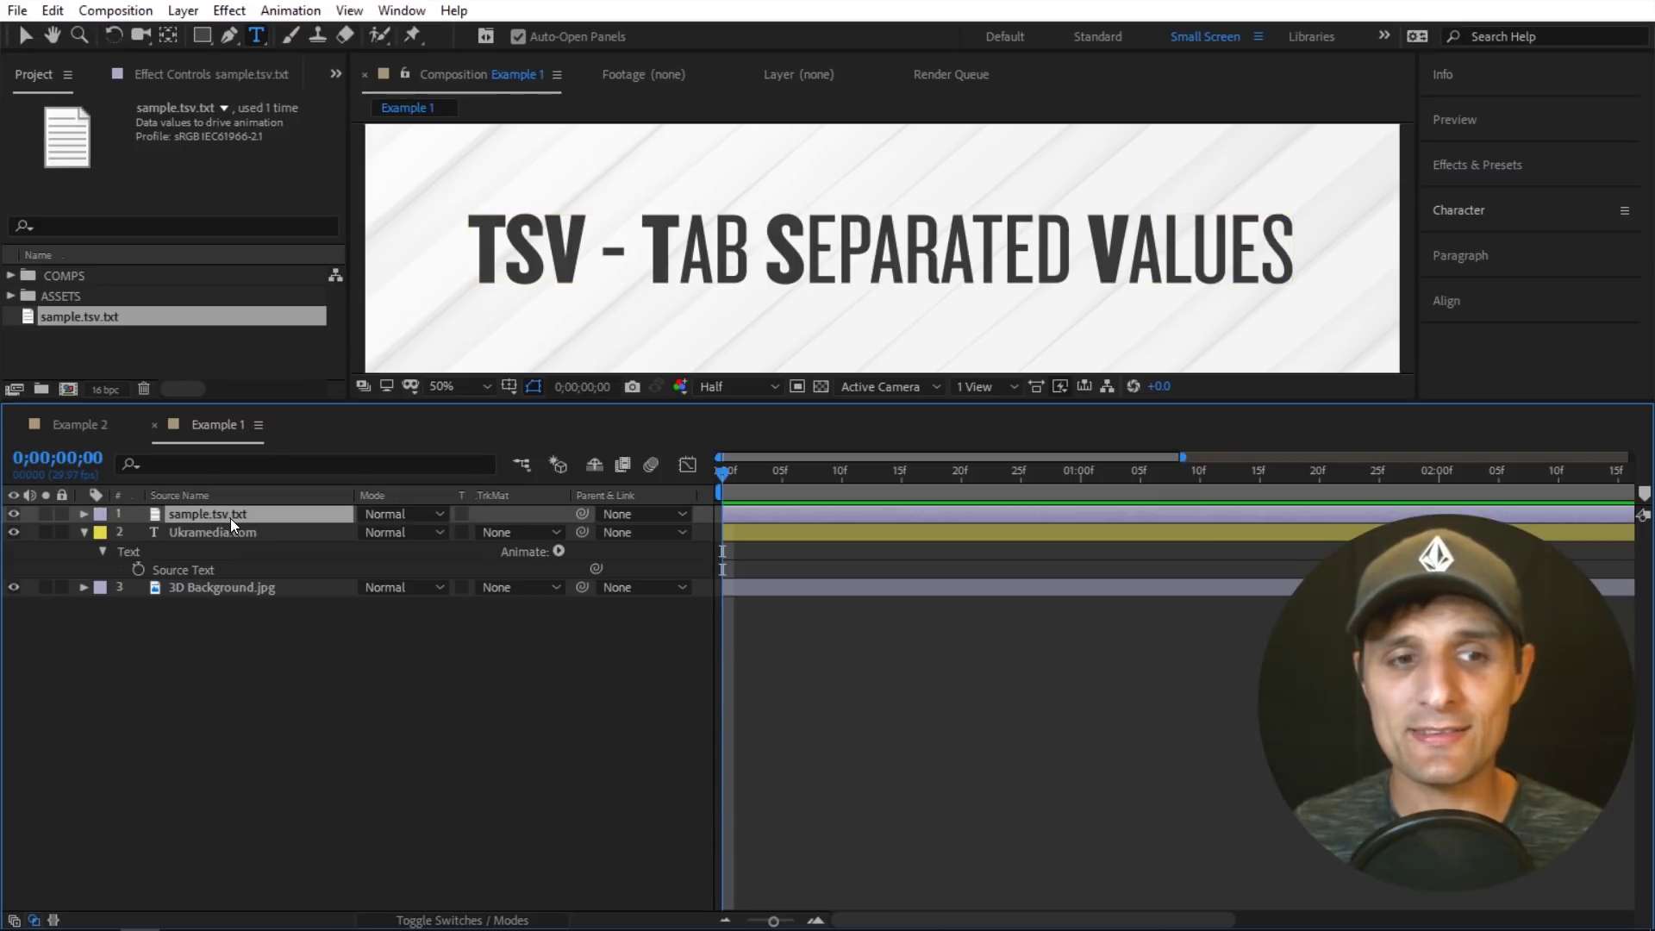
click(84, 514)
click(102, 533)
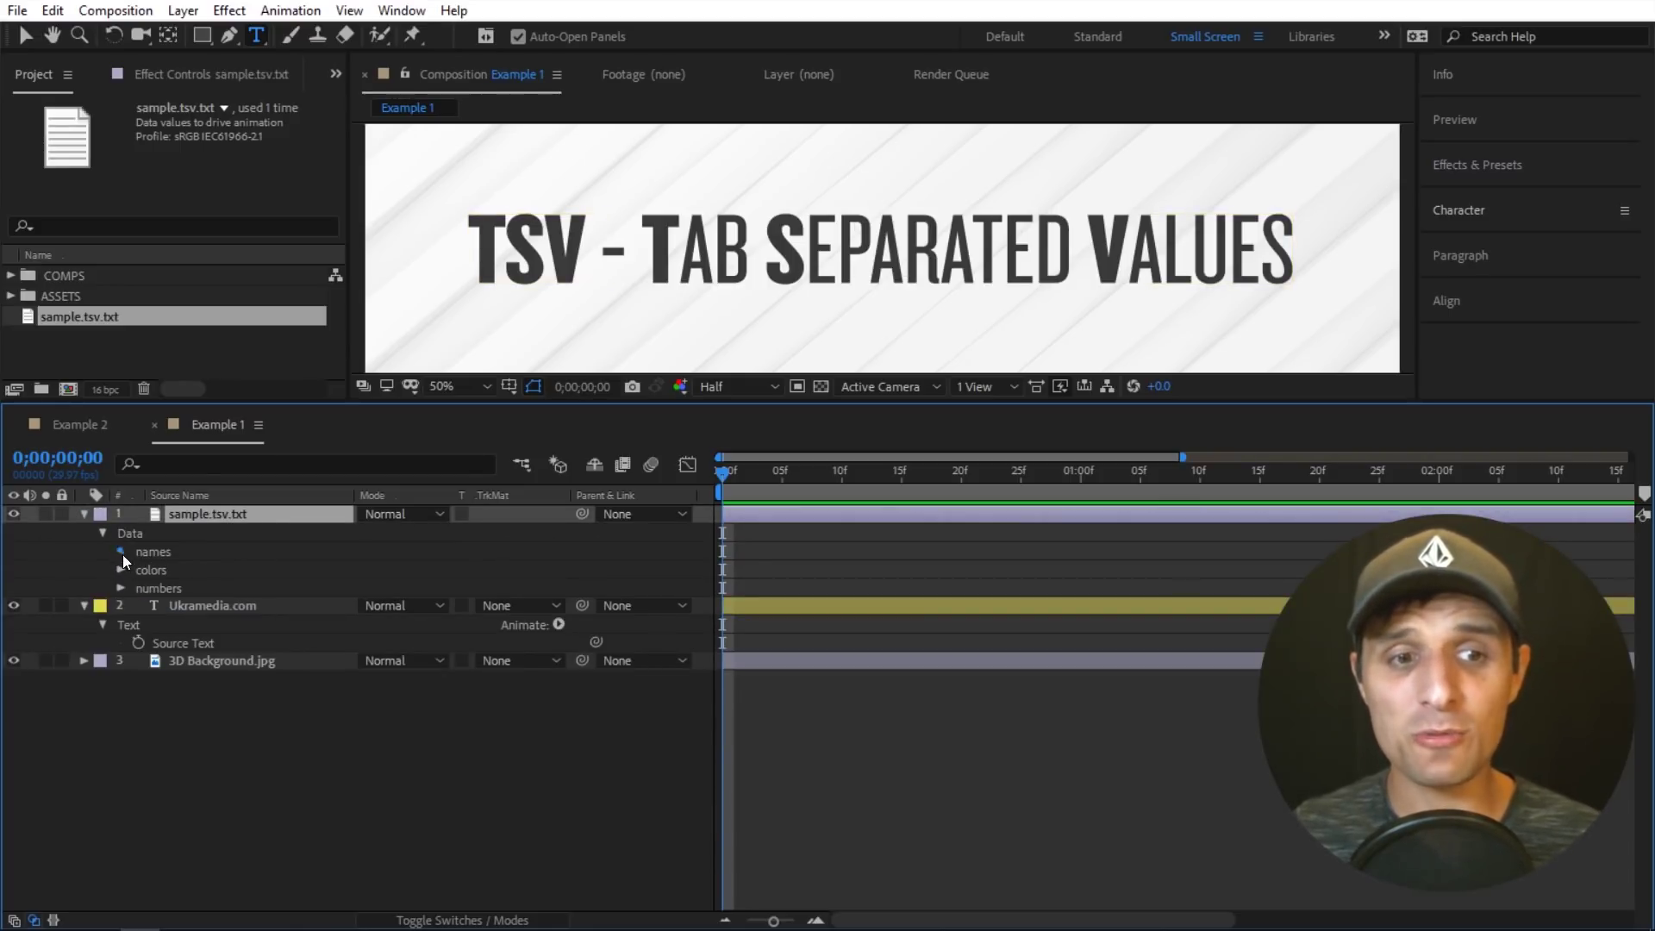
click(120, 551)
click(596, 696)
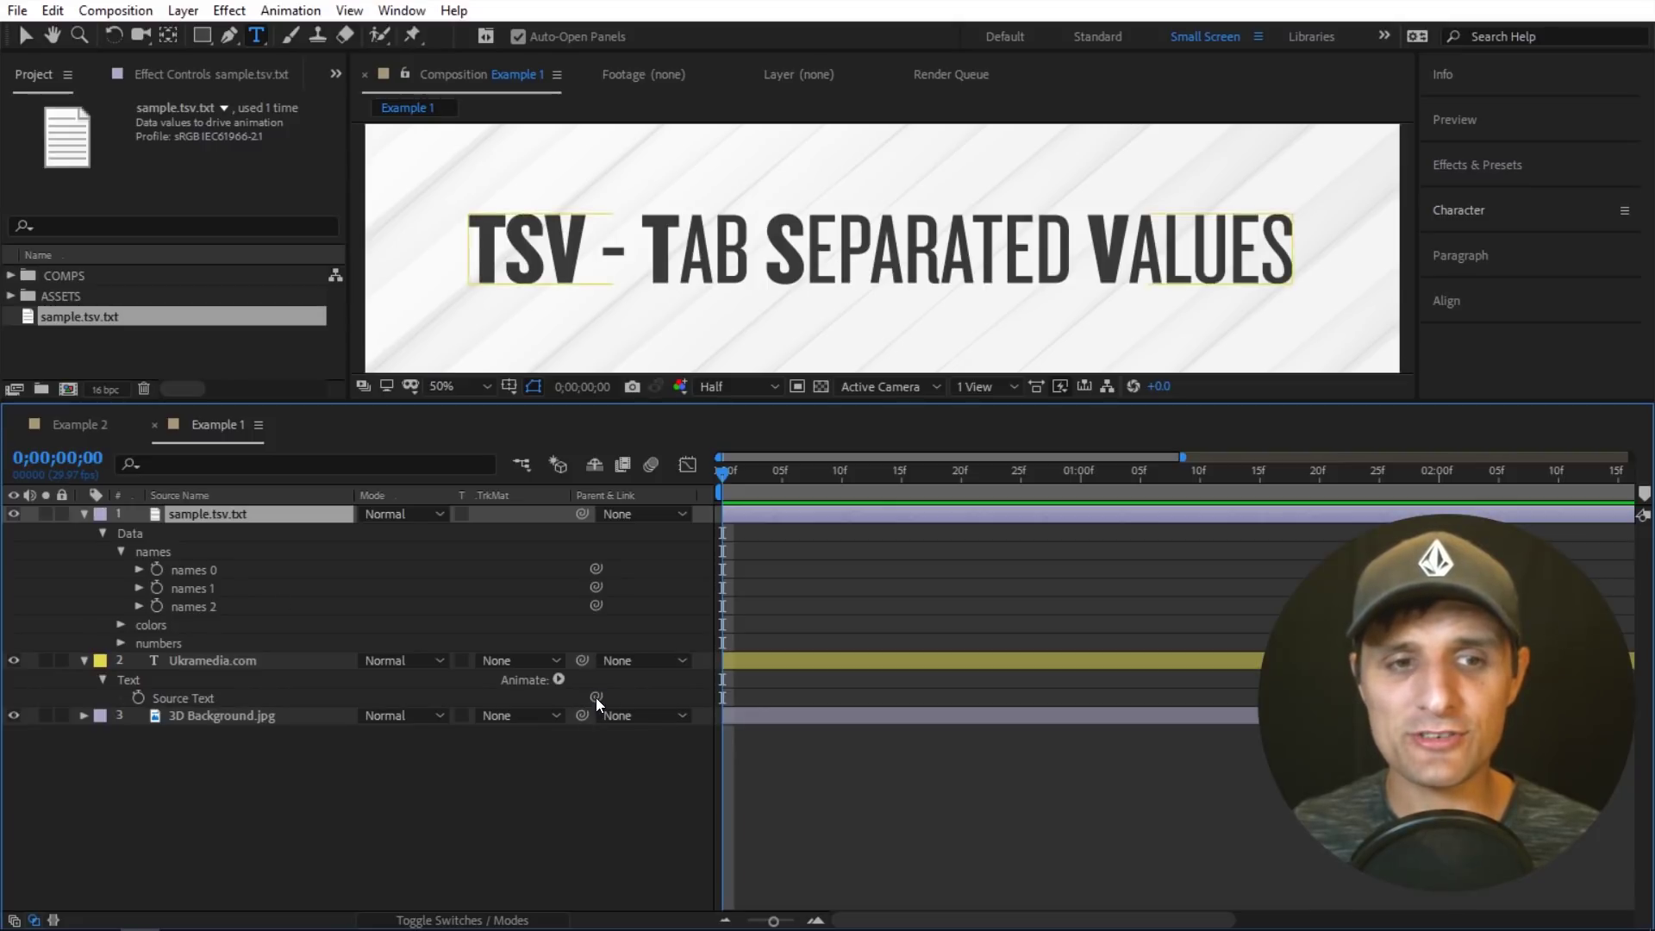
drag(596, 696, 255, 592)
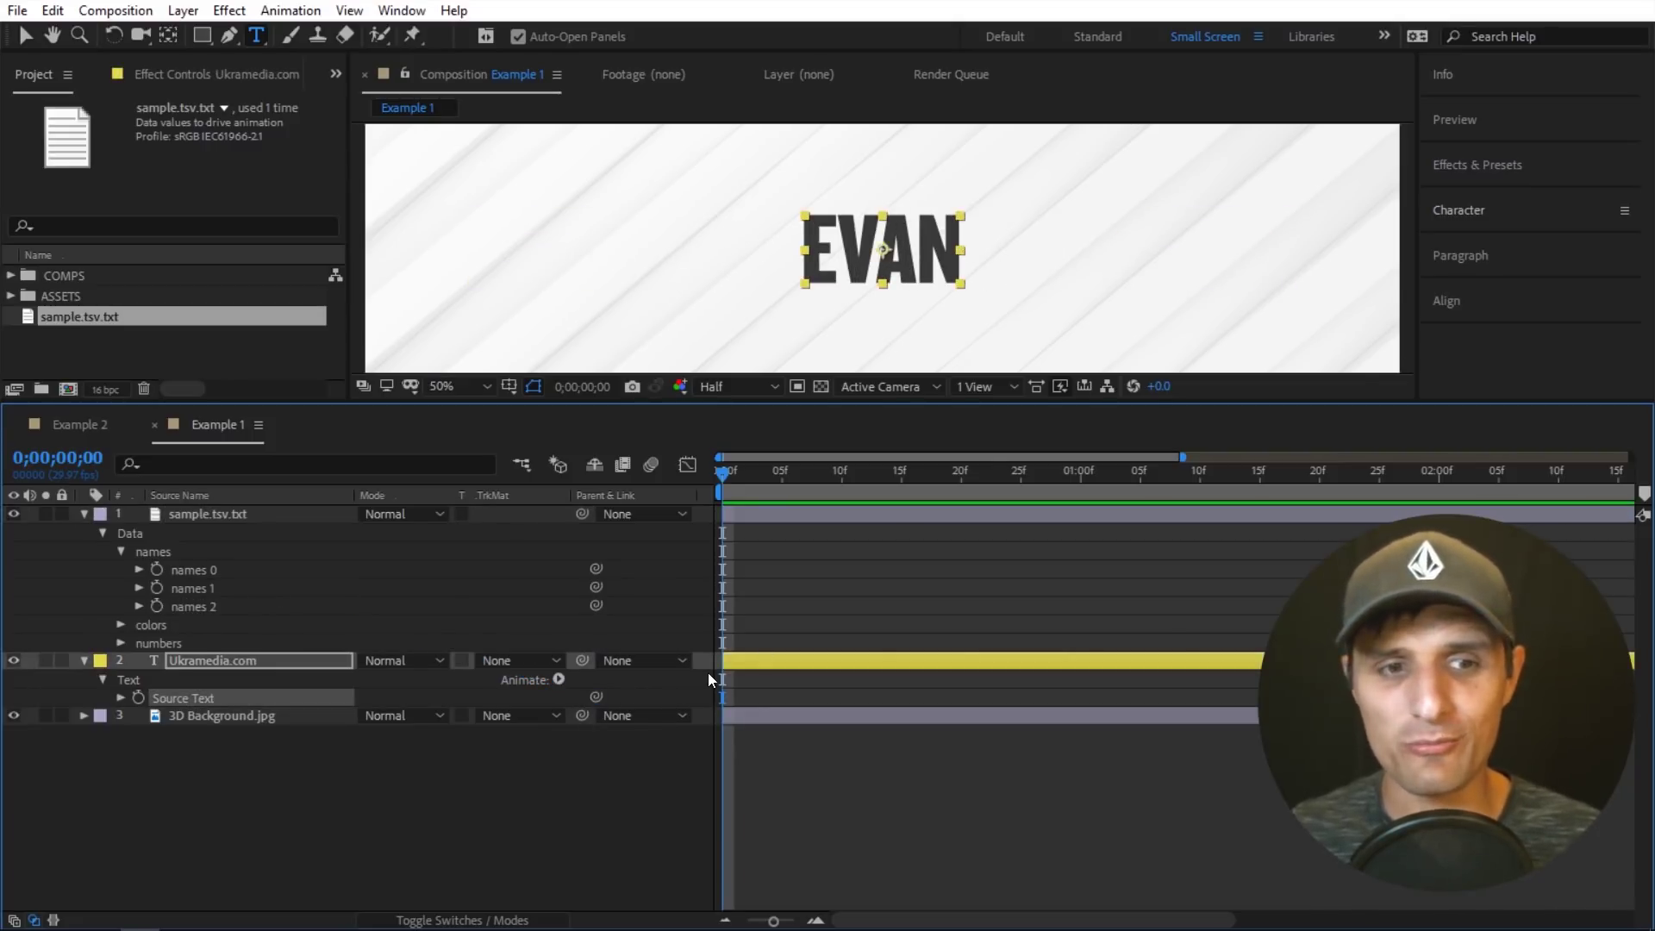
Delete the sample.tsv.txt layer from Example 1.
click(246, 514)
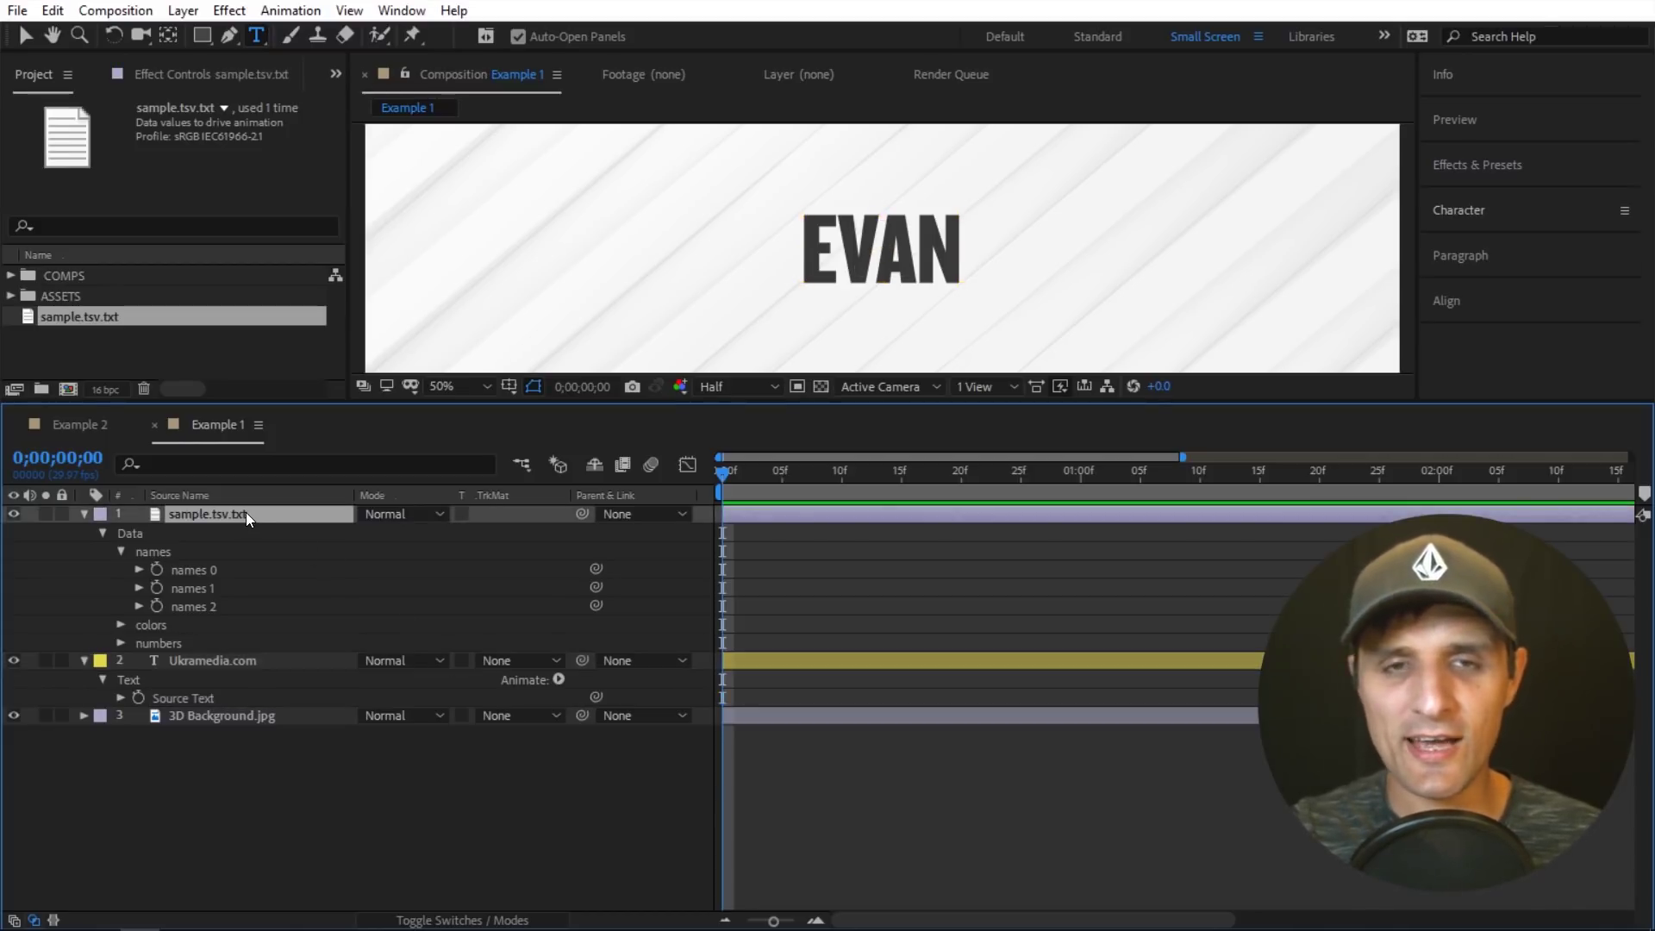
key(Delete)
click(269, 621)
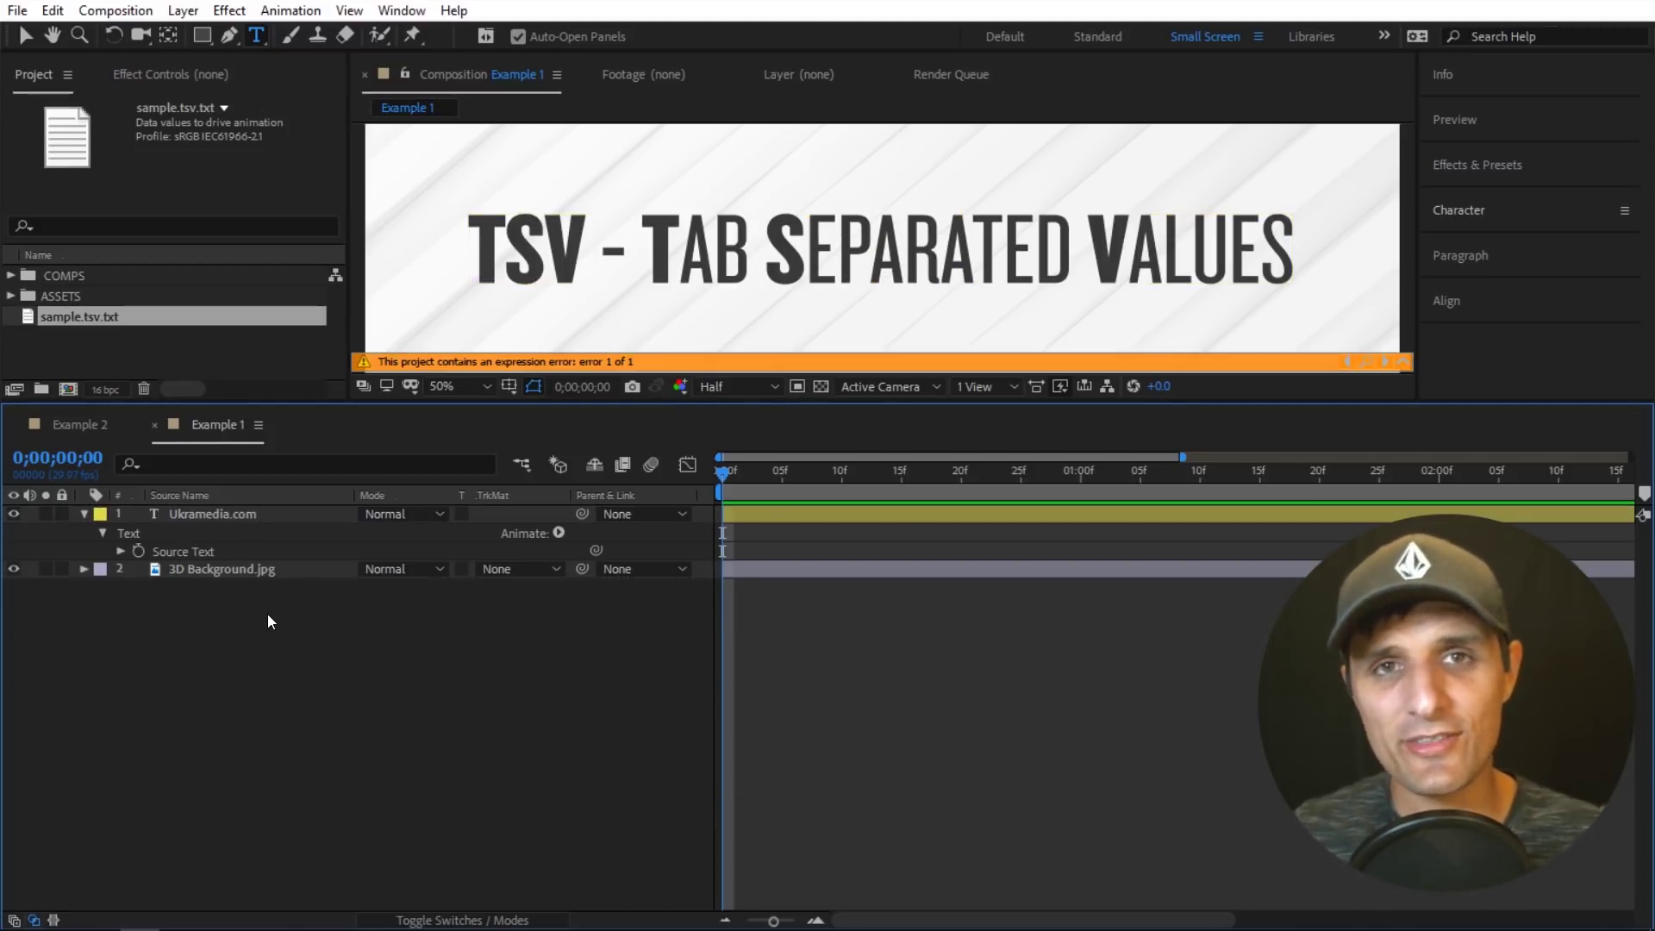
Pick-whip Source Text to sample.tsv.txt in the Project panel and append .dataValue([]) to the expression.
alt+click(138, 551)
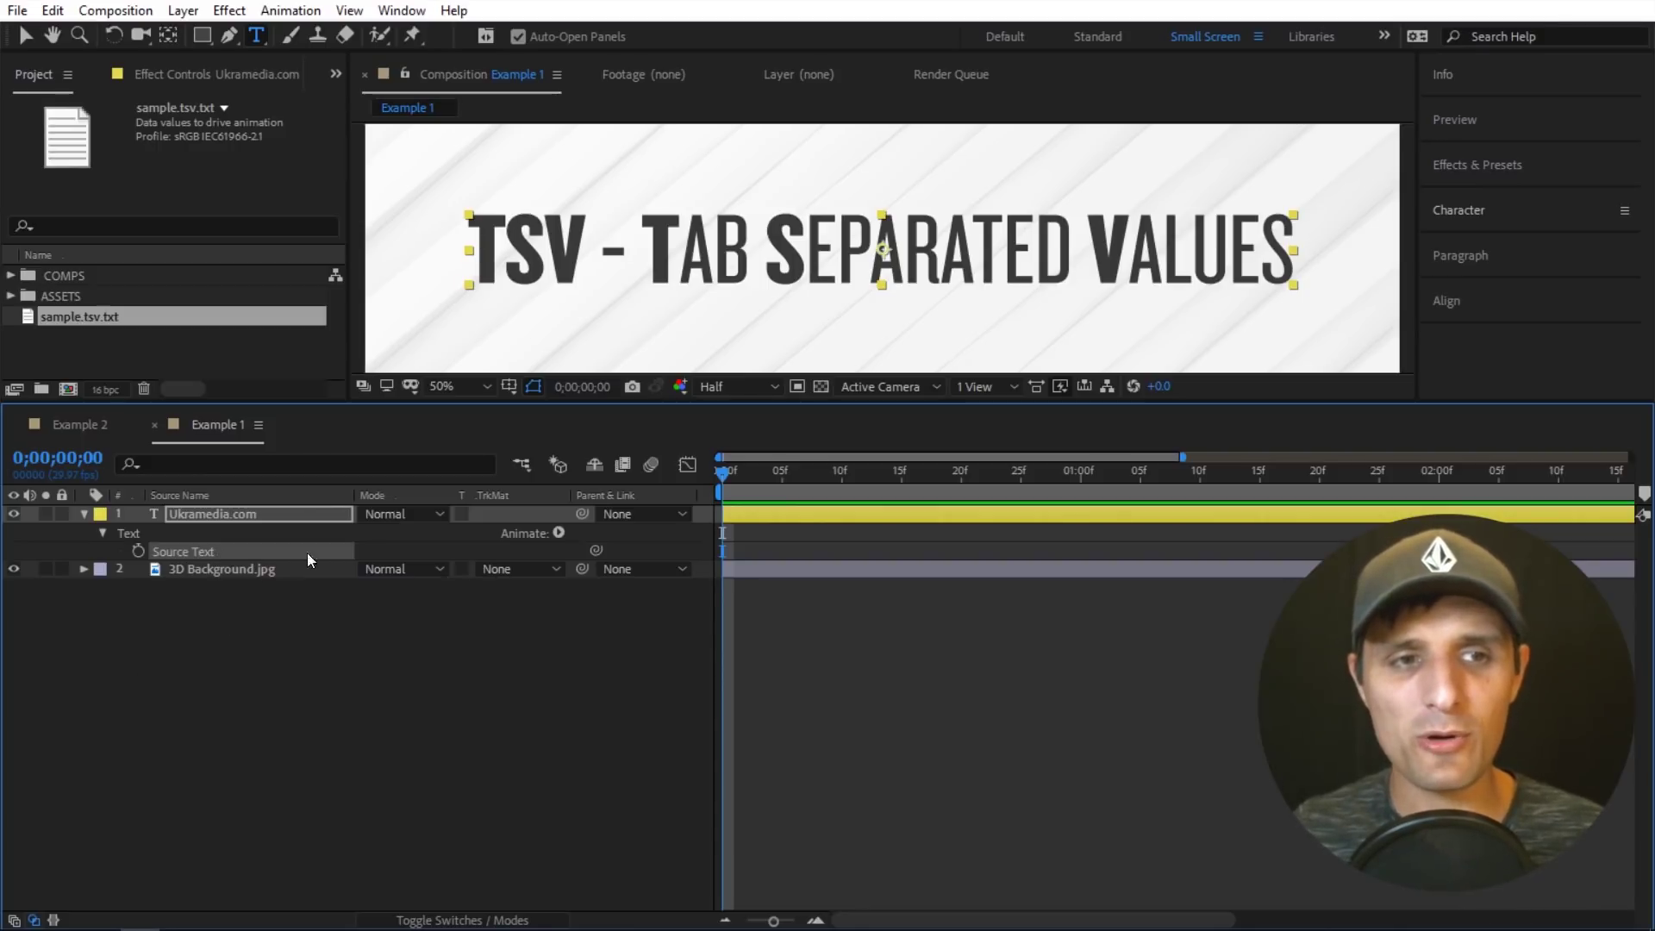
drag(595, 549, 82, 317)
click(120, 550)
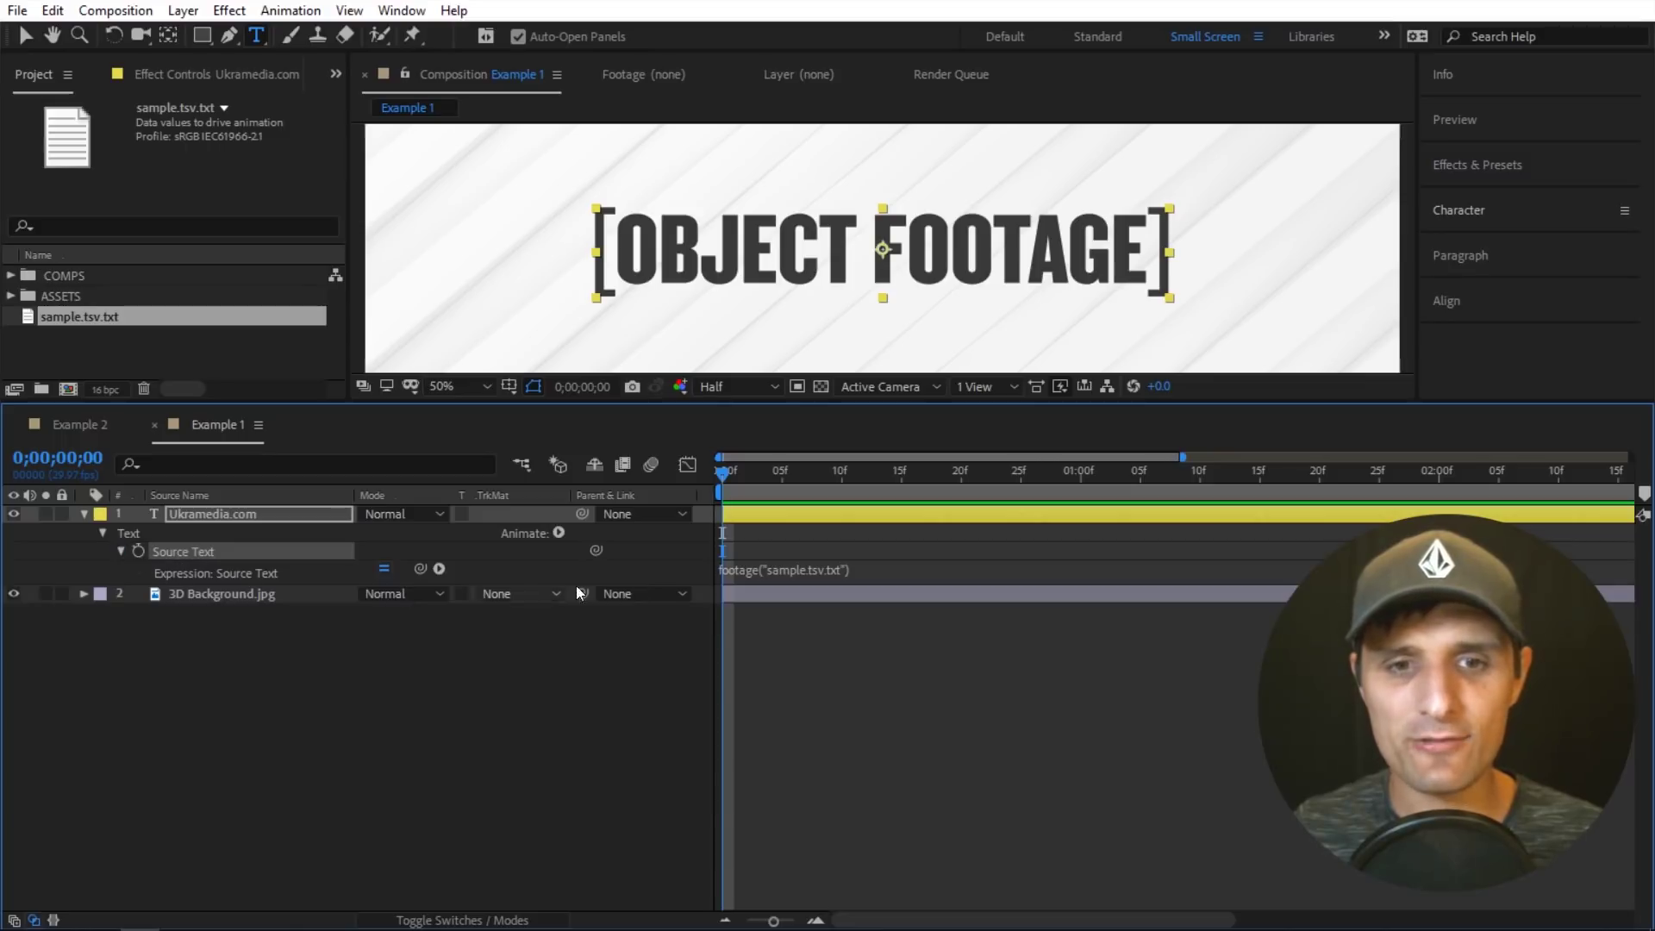
click(901, 574)
click(903, 570)
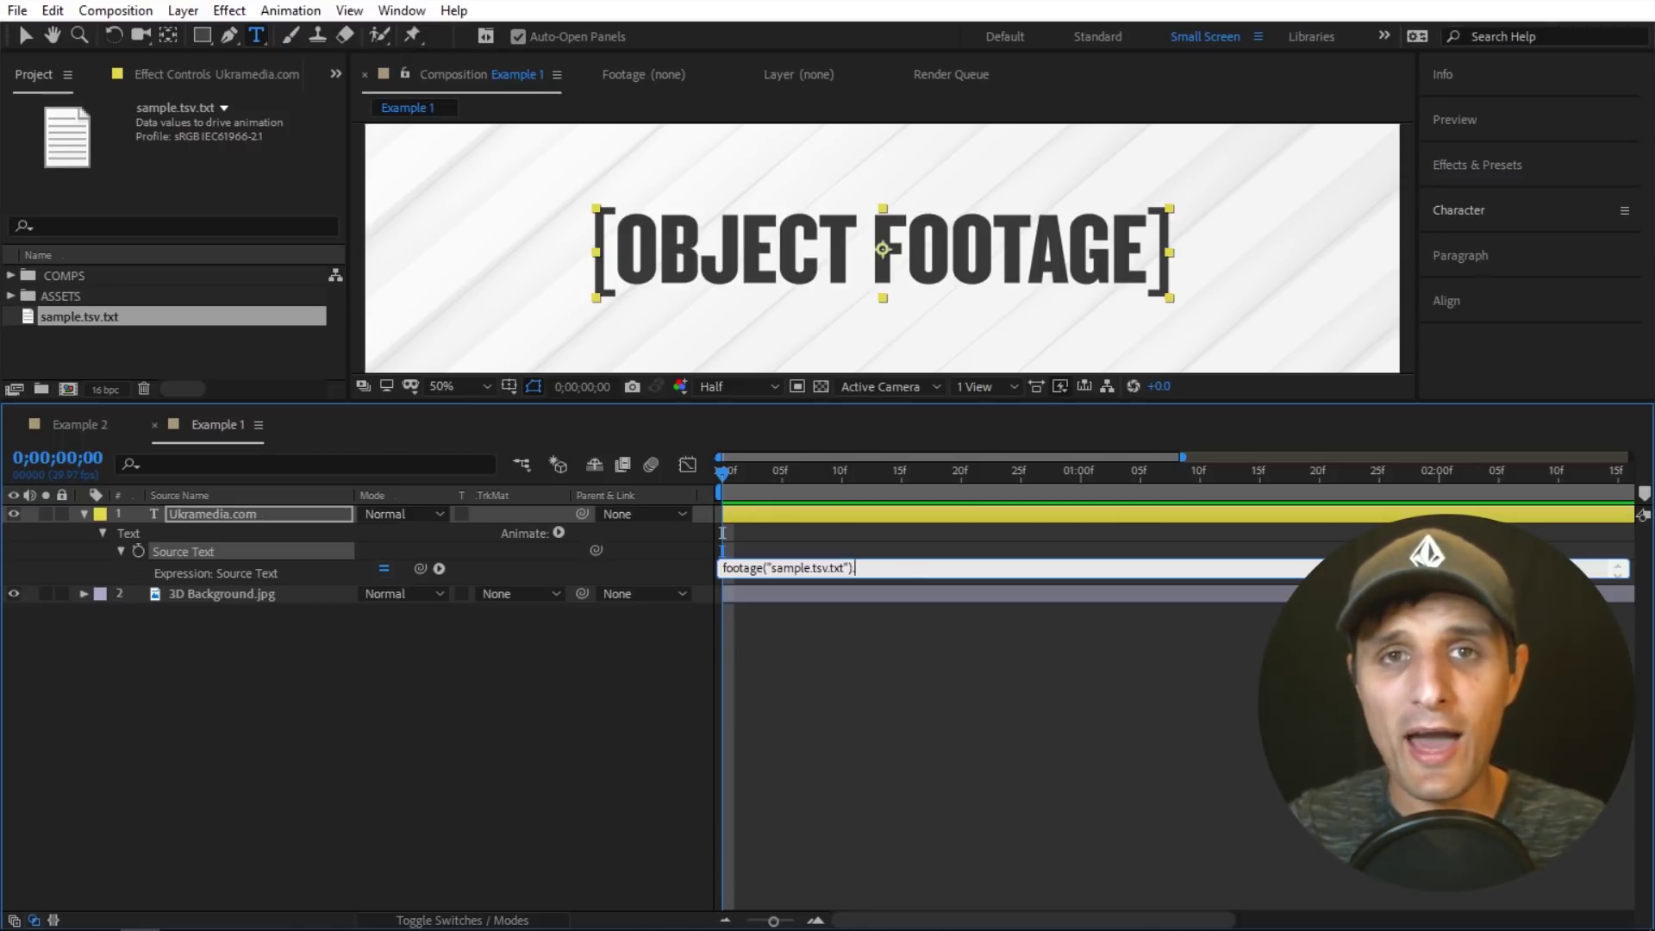
text(.dataValue)
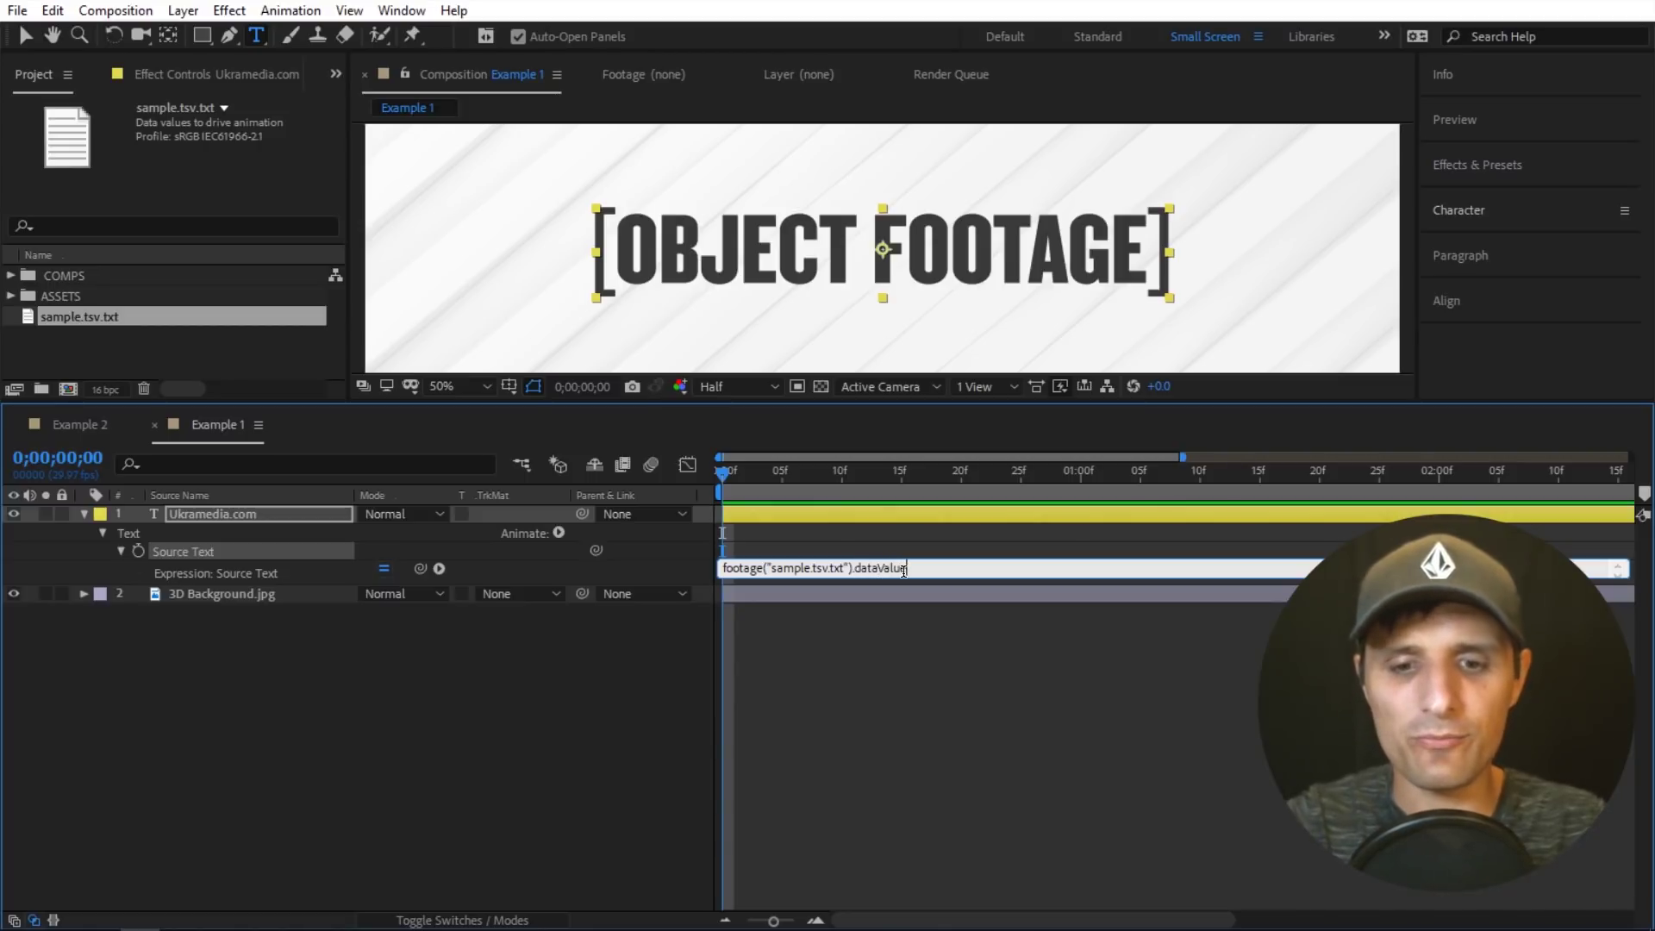
text(())
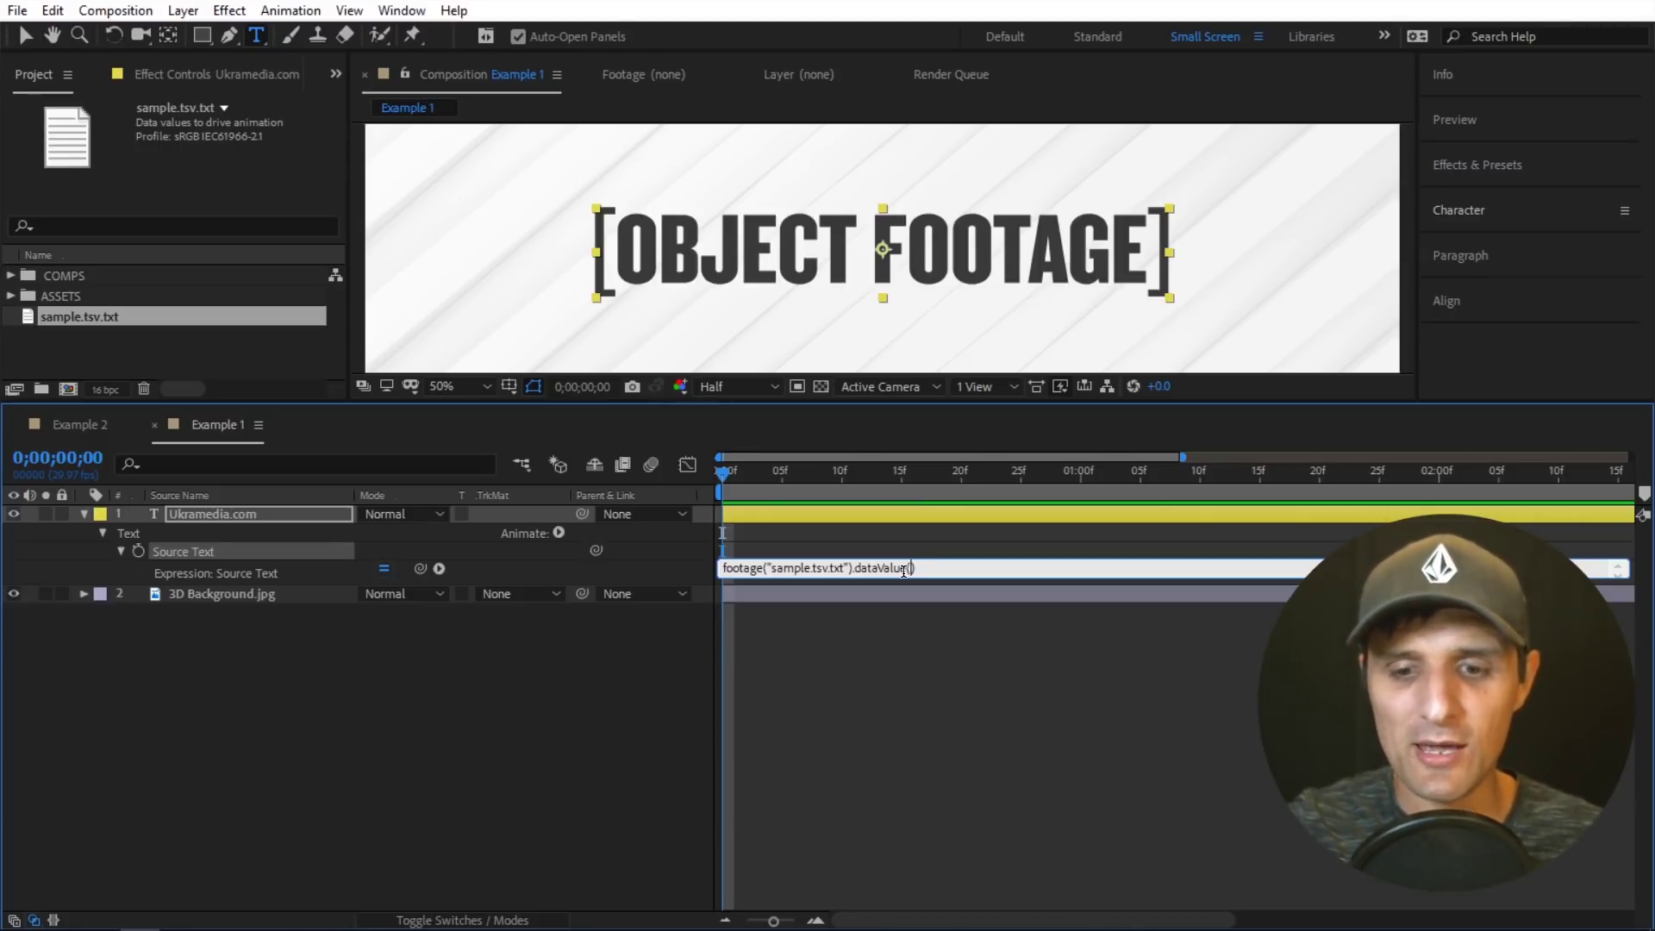
text([])
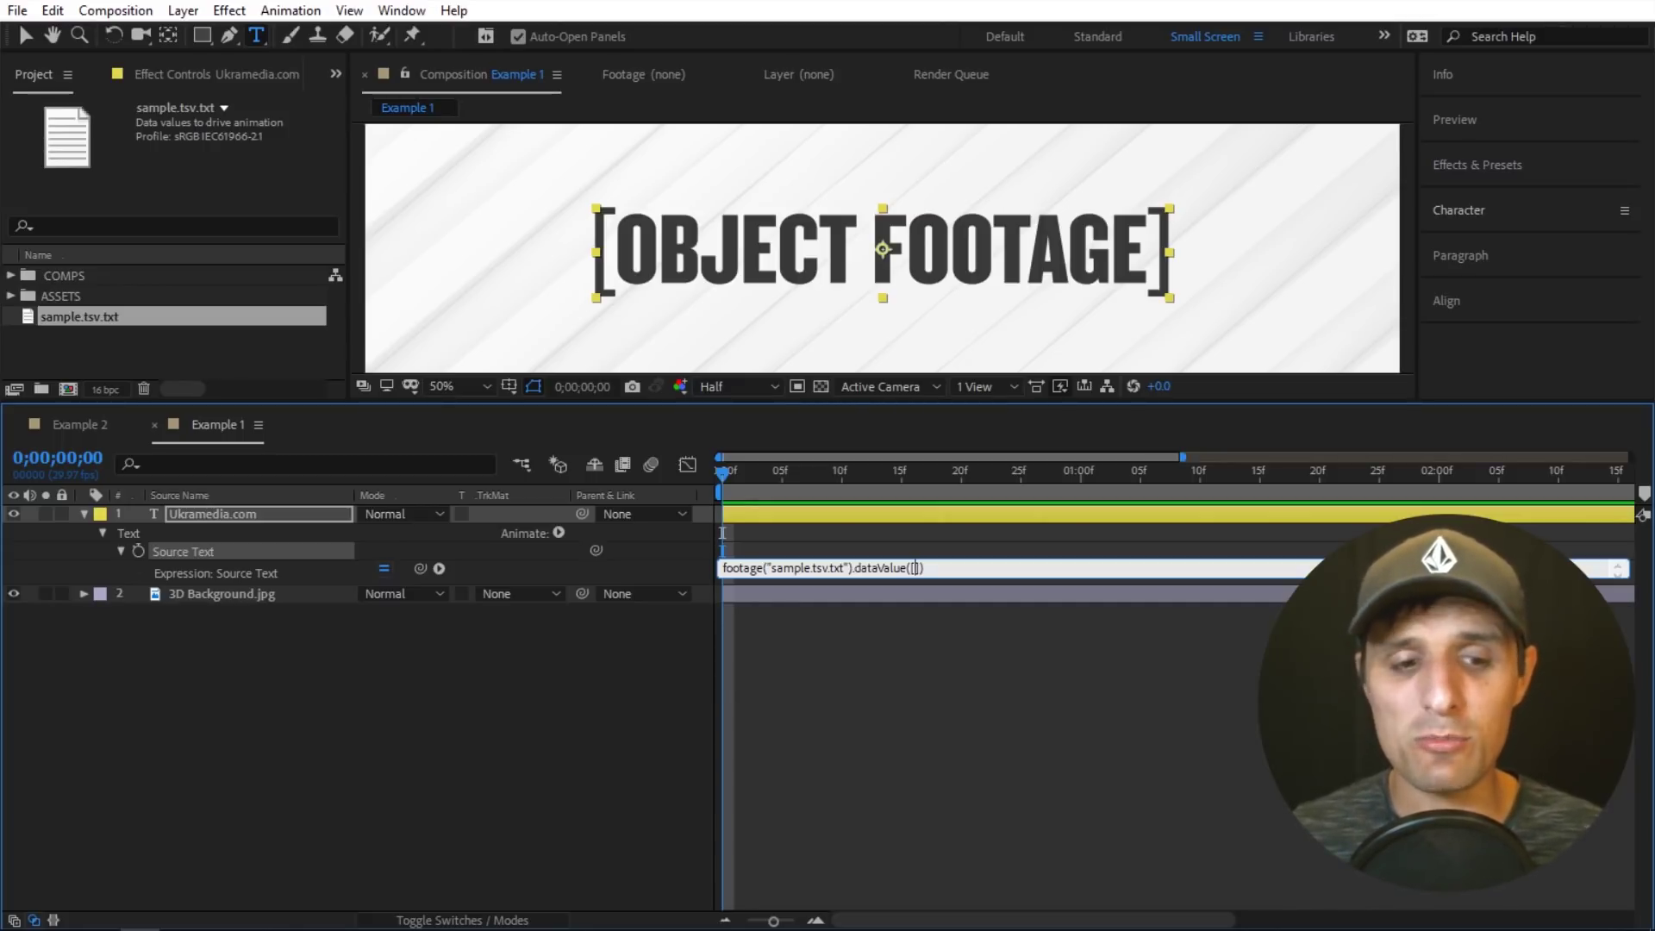
Switch to Notepad and highlight the header row, data rows and the pink value to explain indices.
key(alt+Tab)
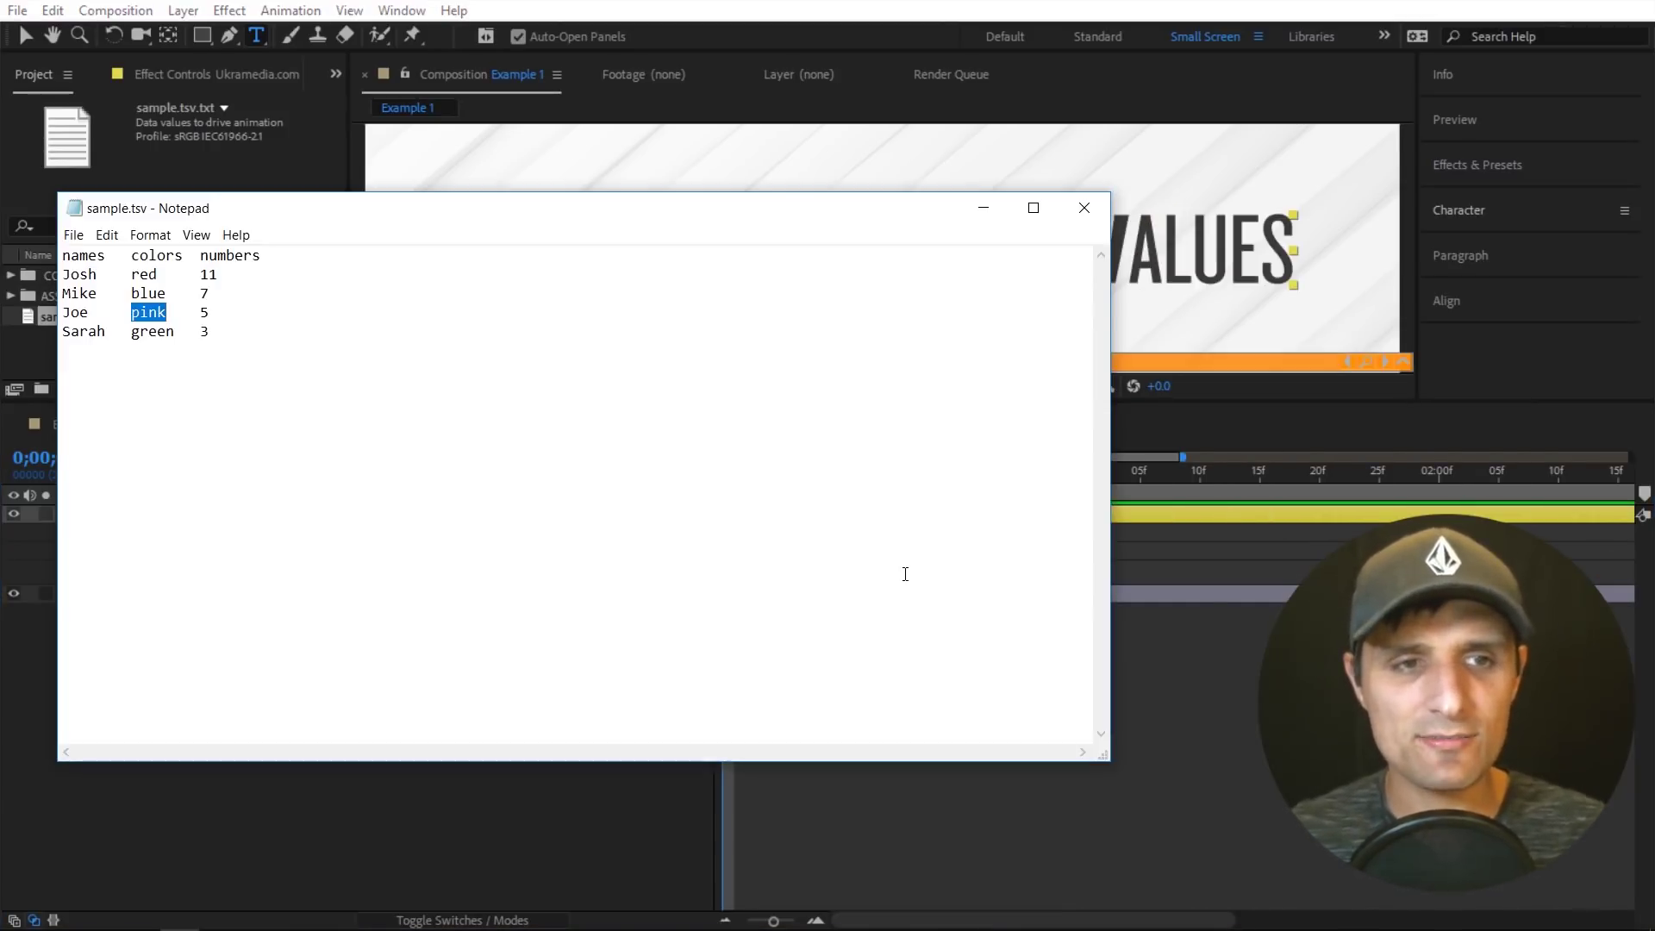
click(226, 331)
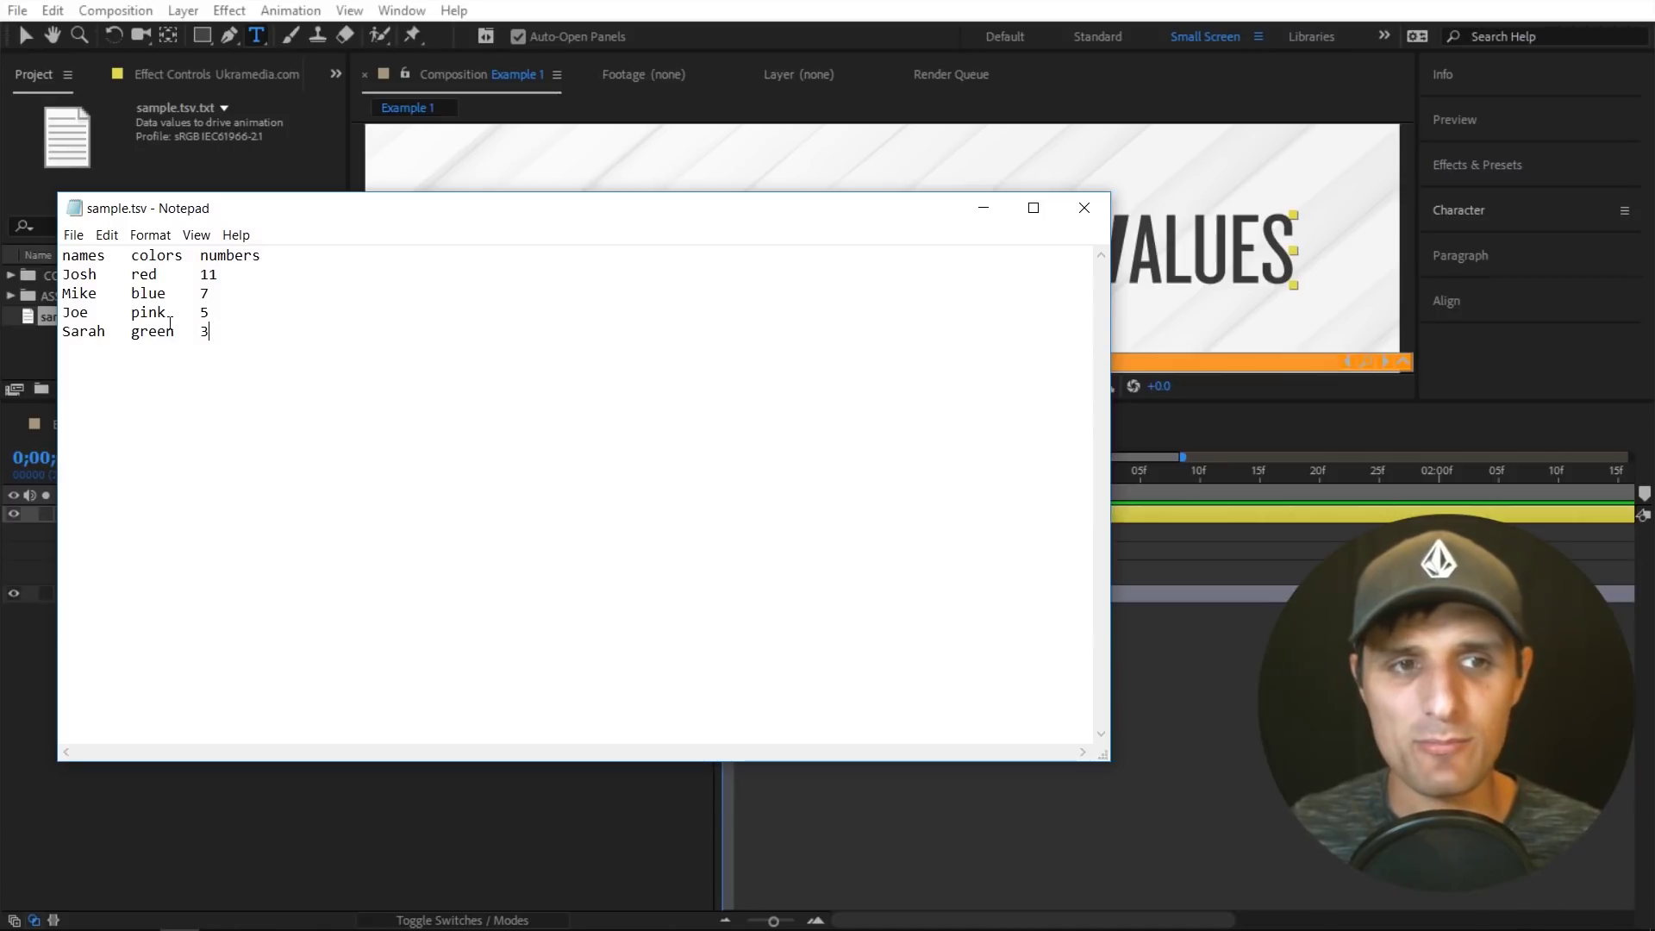
drag(168, 312, 128, 312)
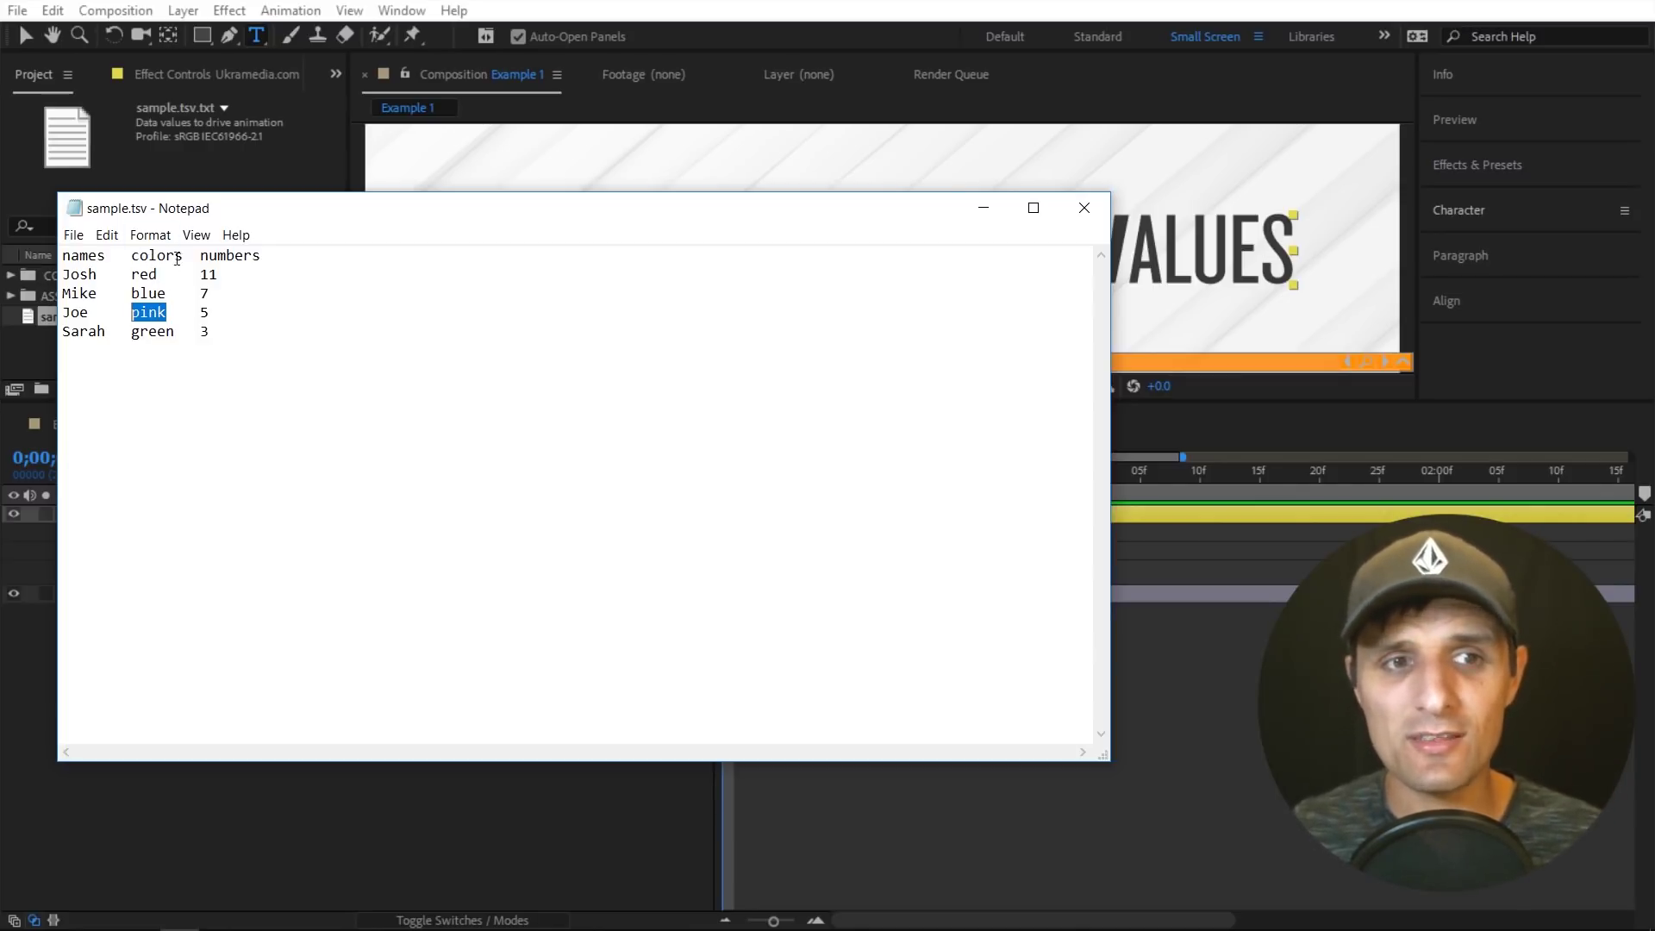
drag(262, 256, 59, 254)
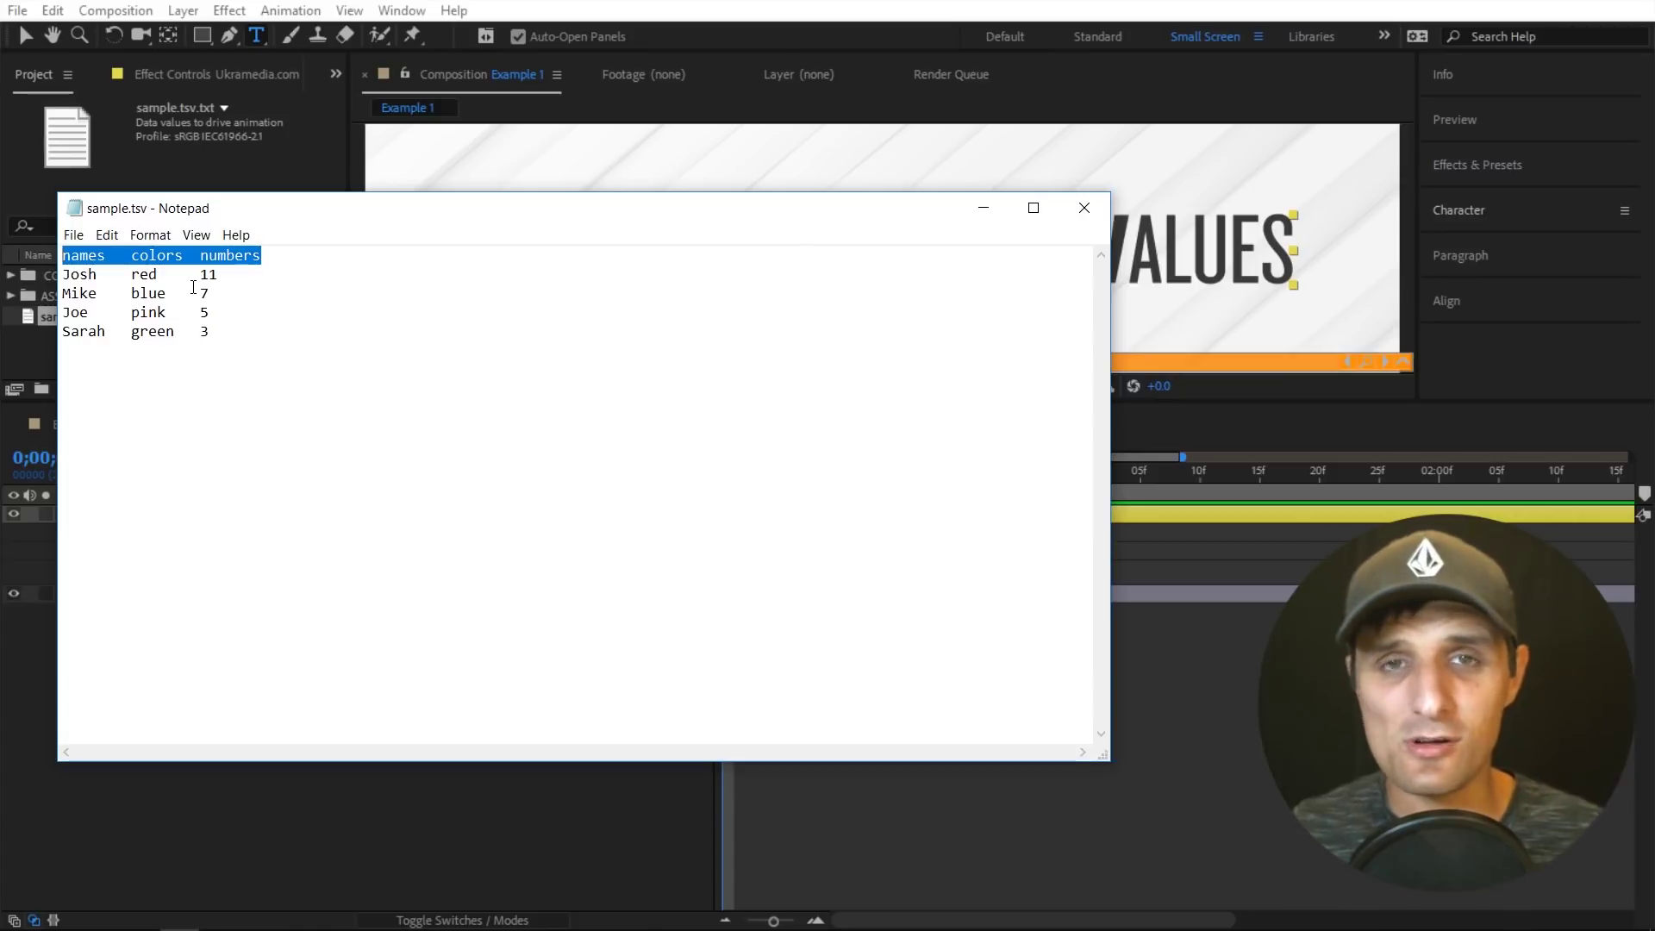
drag(219, 274, 70, 274)
drag(209, 293, 26, 315)
drag(167, 312, 134, 312)
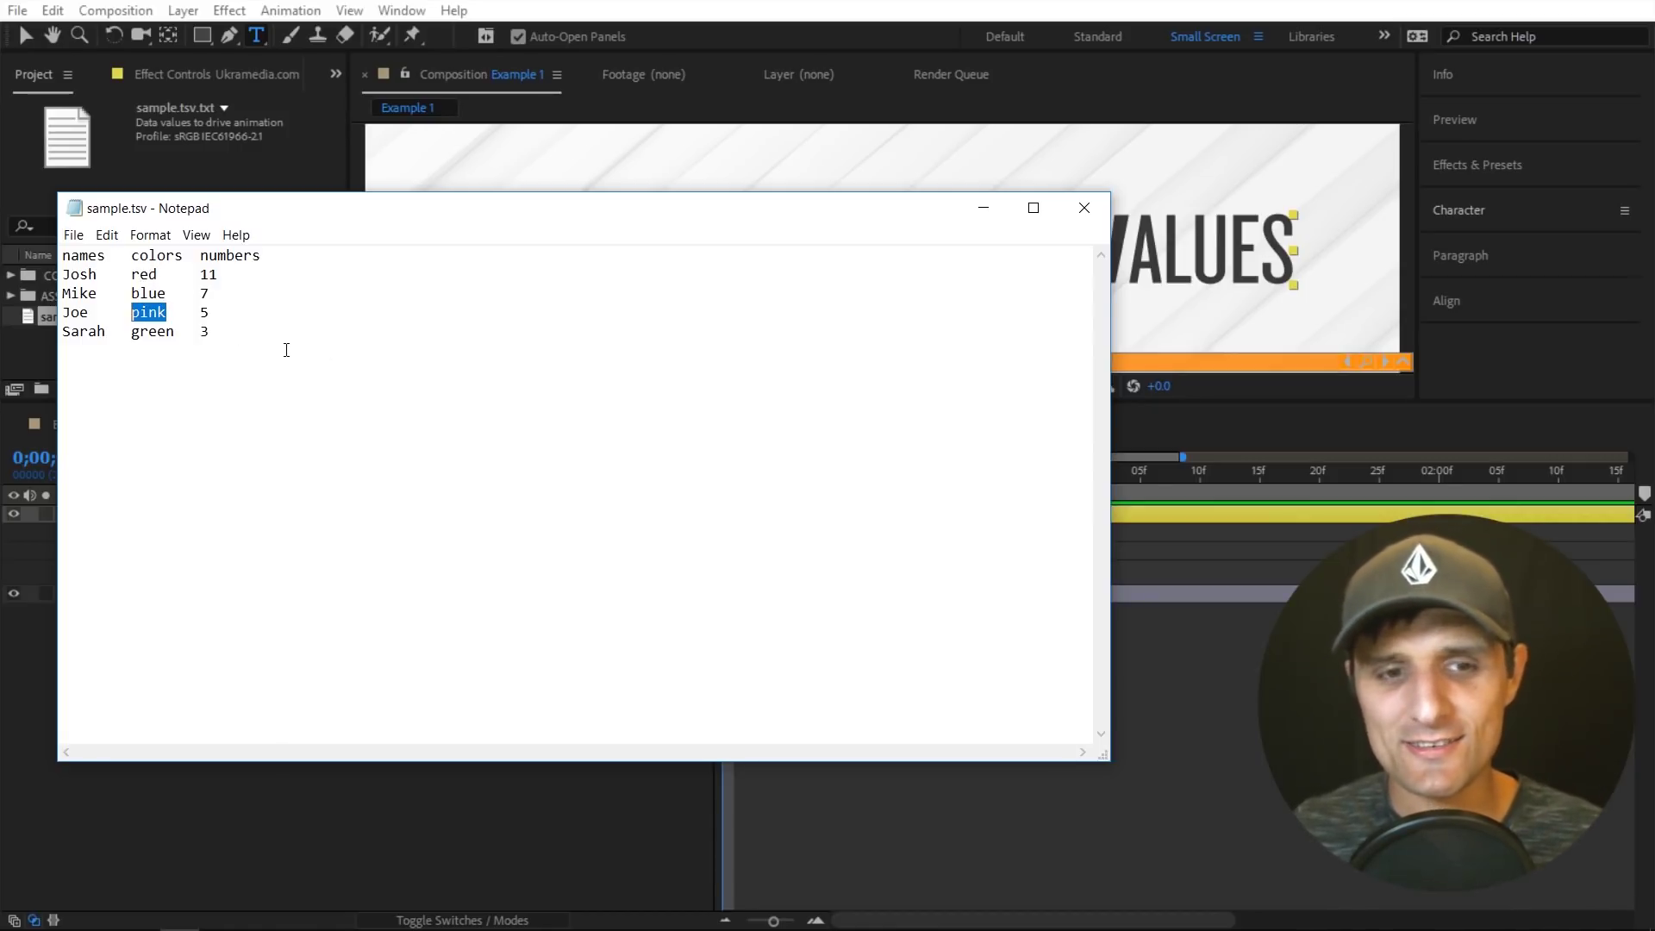
Complete the expression as dataValue([1, 2]) so the title displays PINK.
click(328, 805)
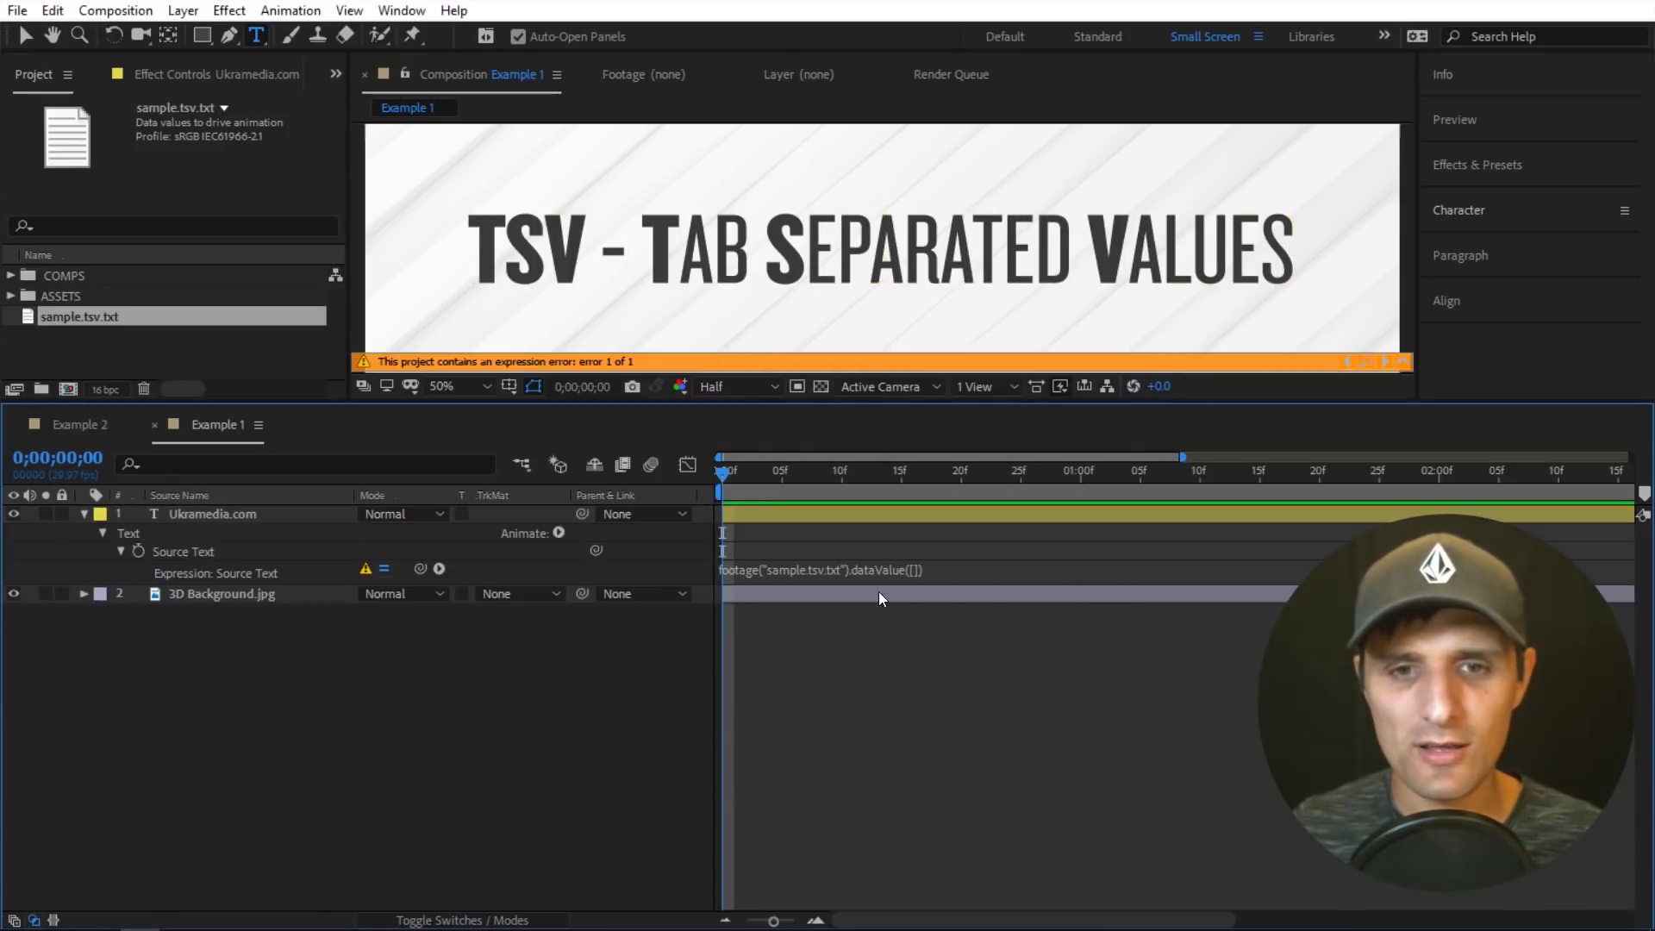
click(921, 569)
click(889, 608)
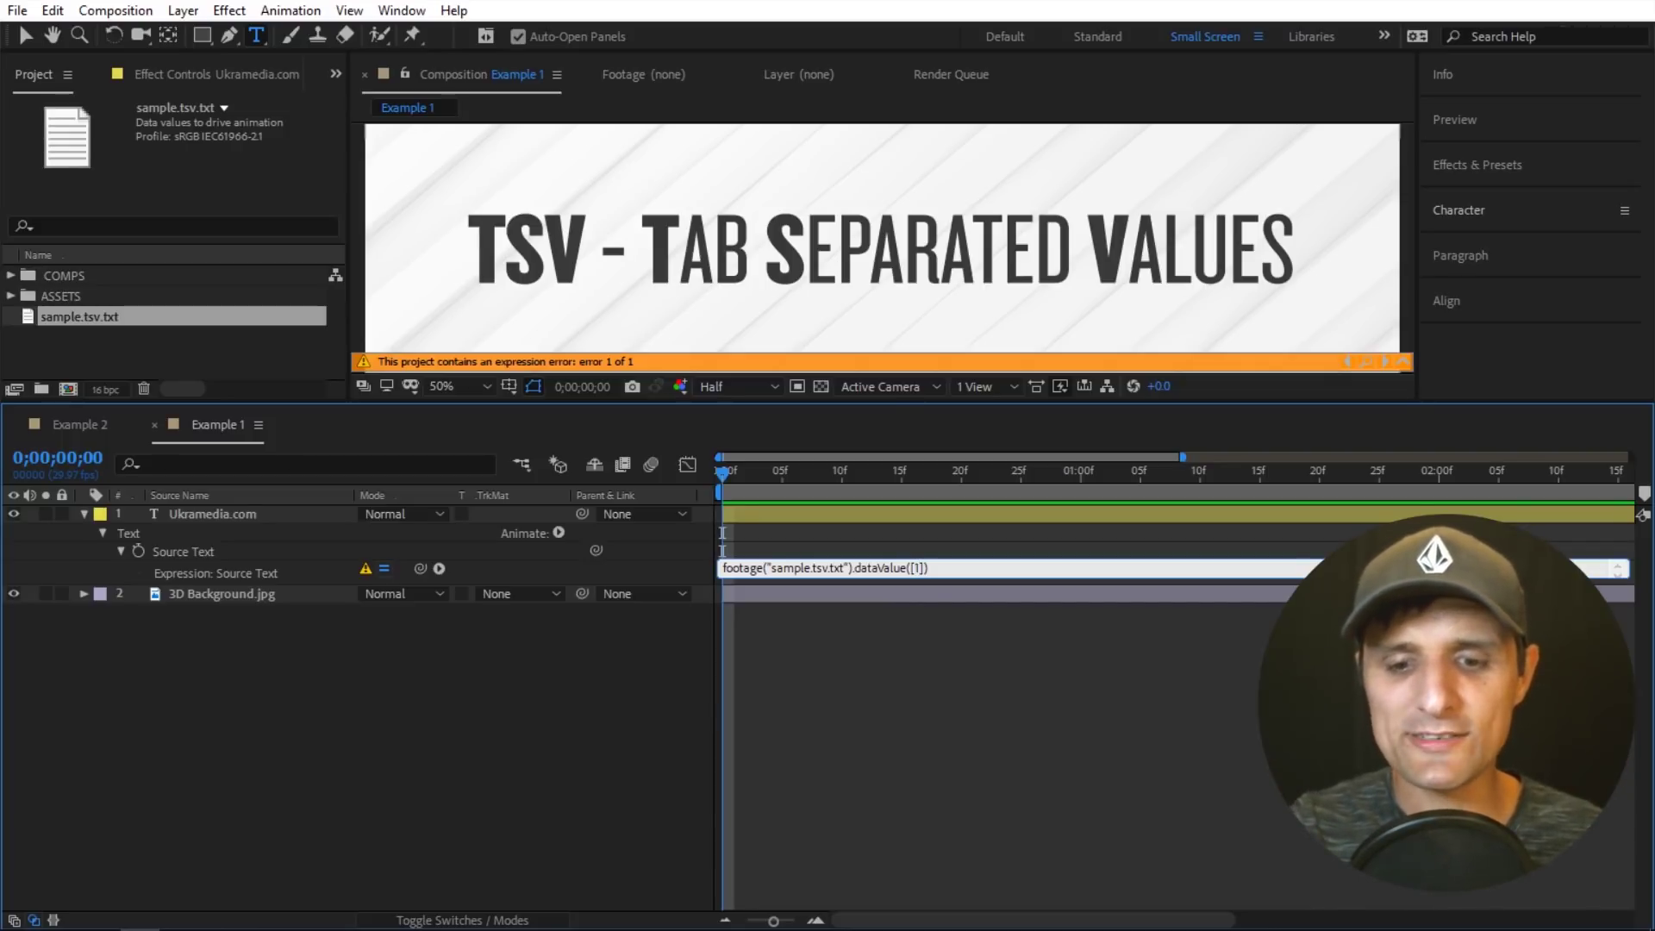
text(, )
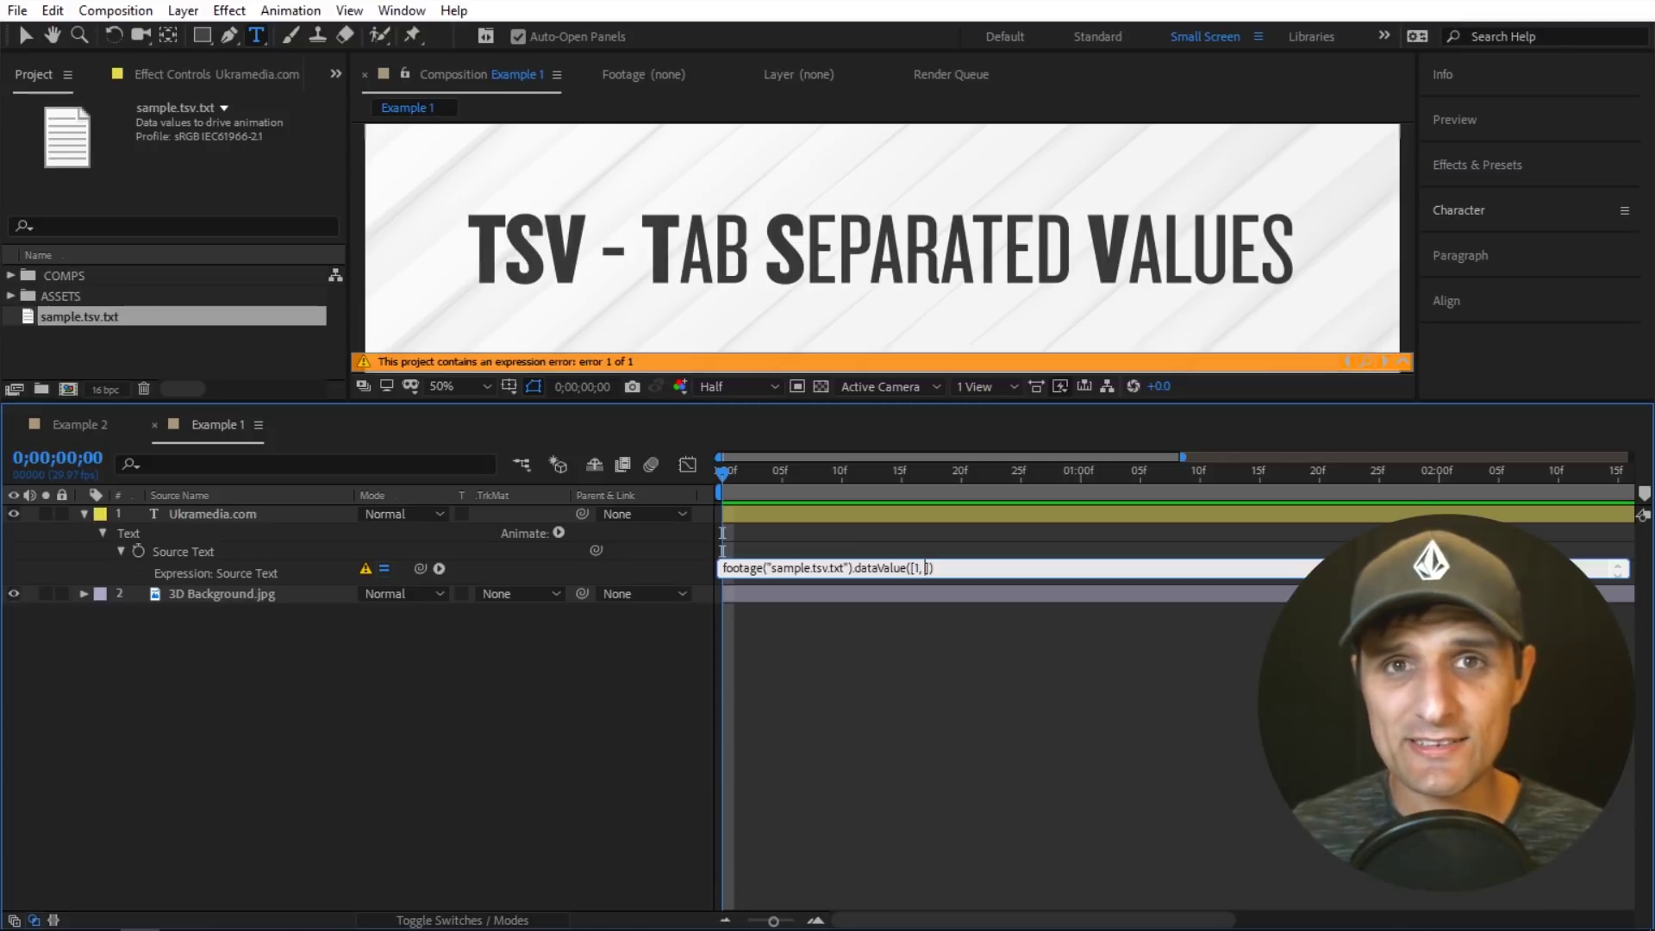
text(2)
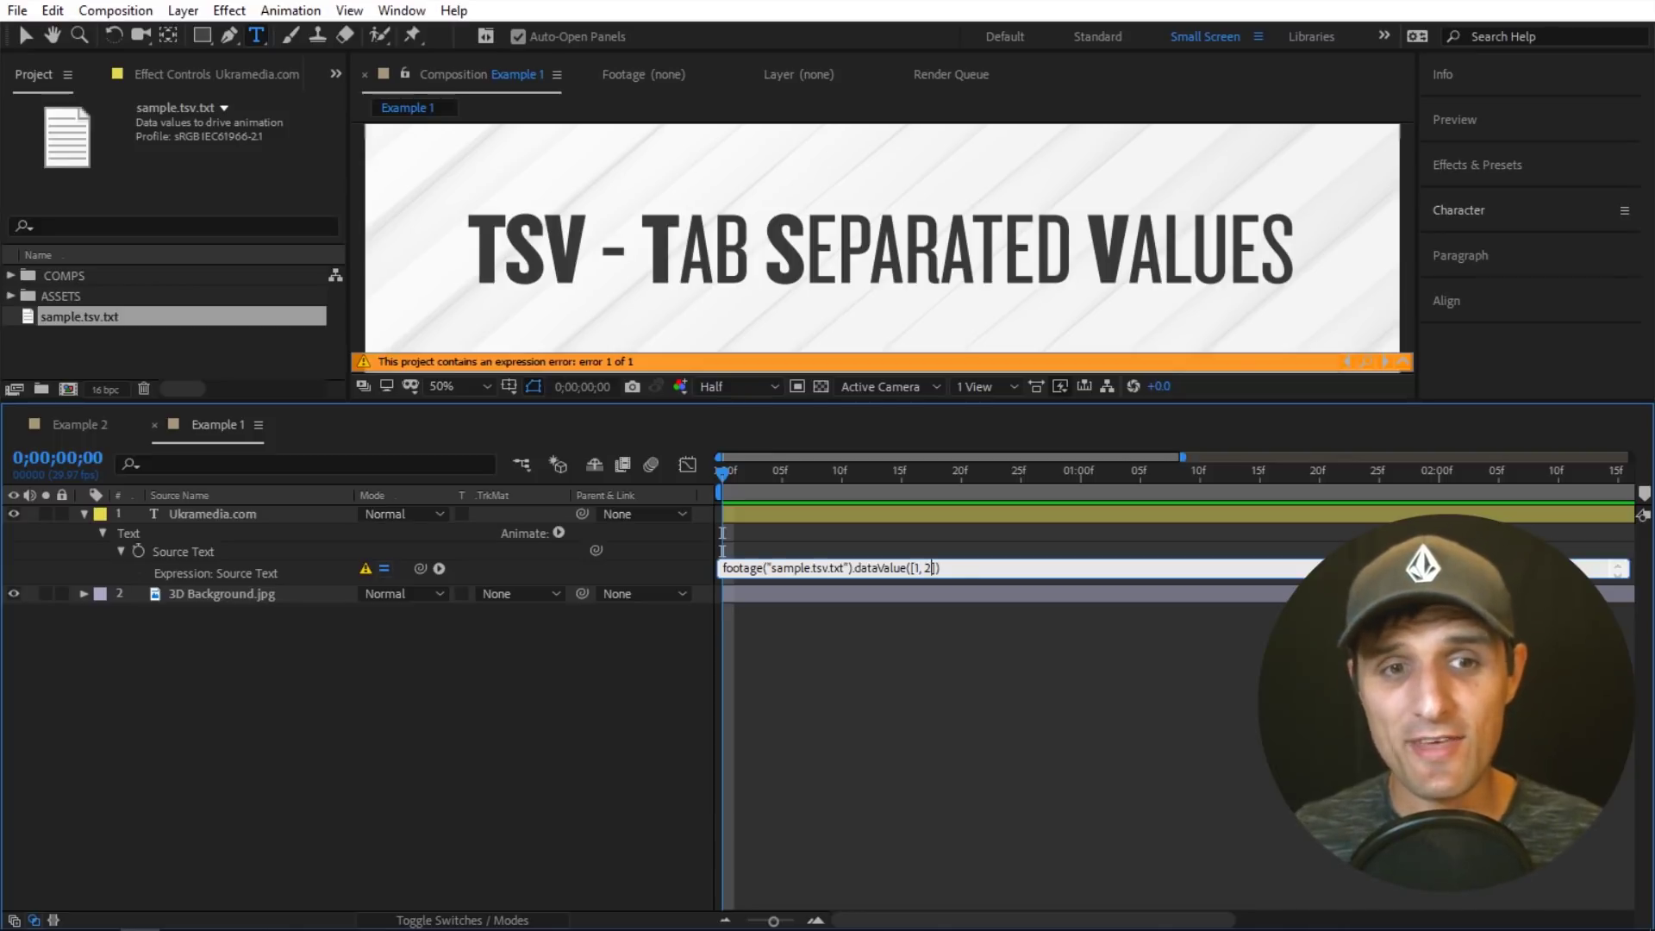
click(590, 723)
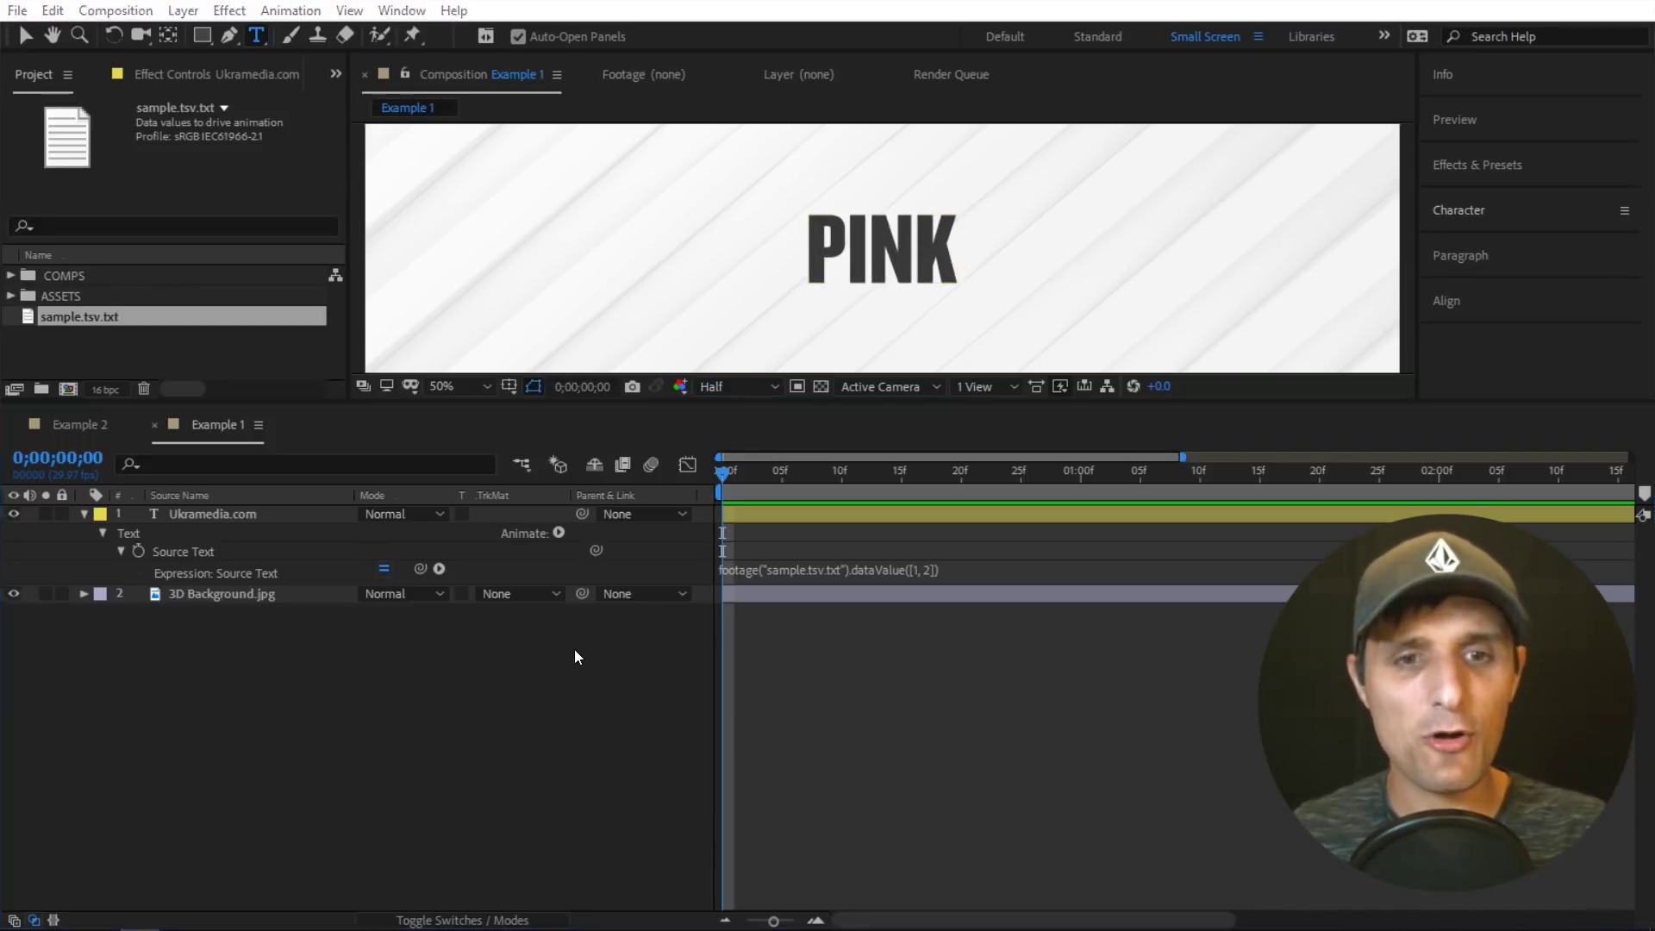
key(alt+Tab)
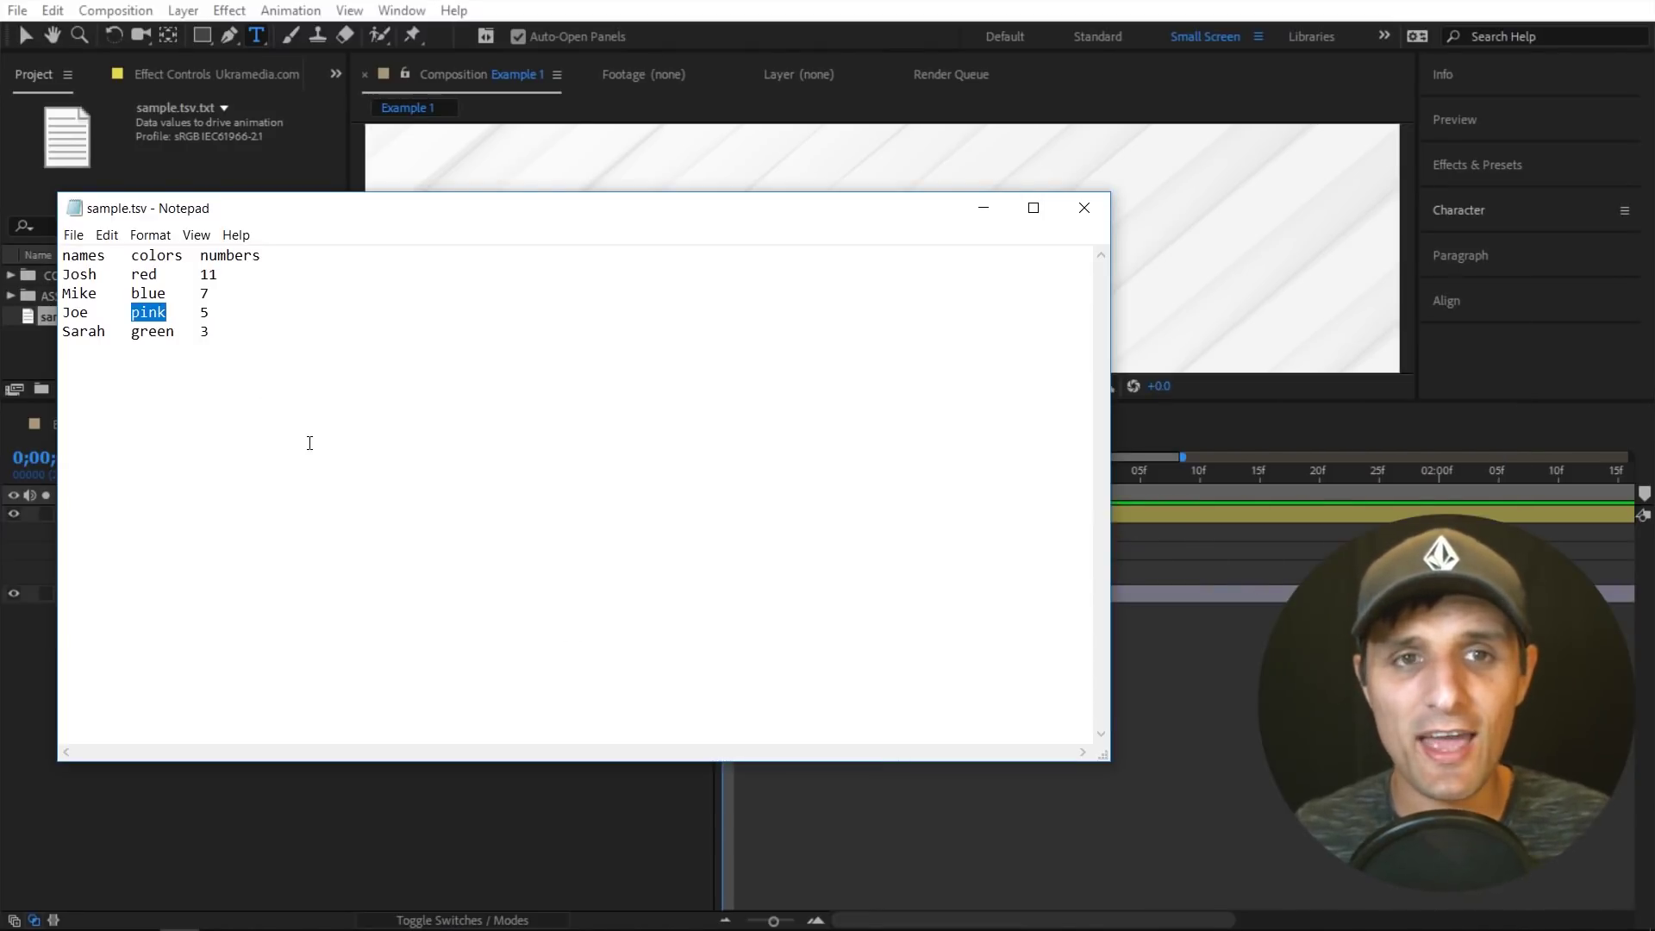
Replace pink with blue in sample.tsv and save, so the title updates to BLUE.
text(blue)
key(ctrl+s)
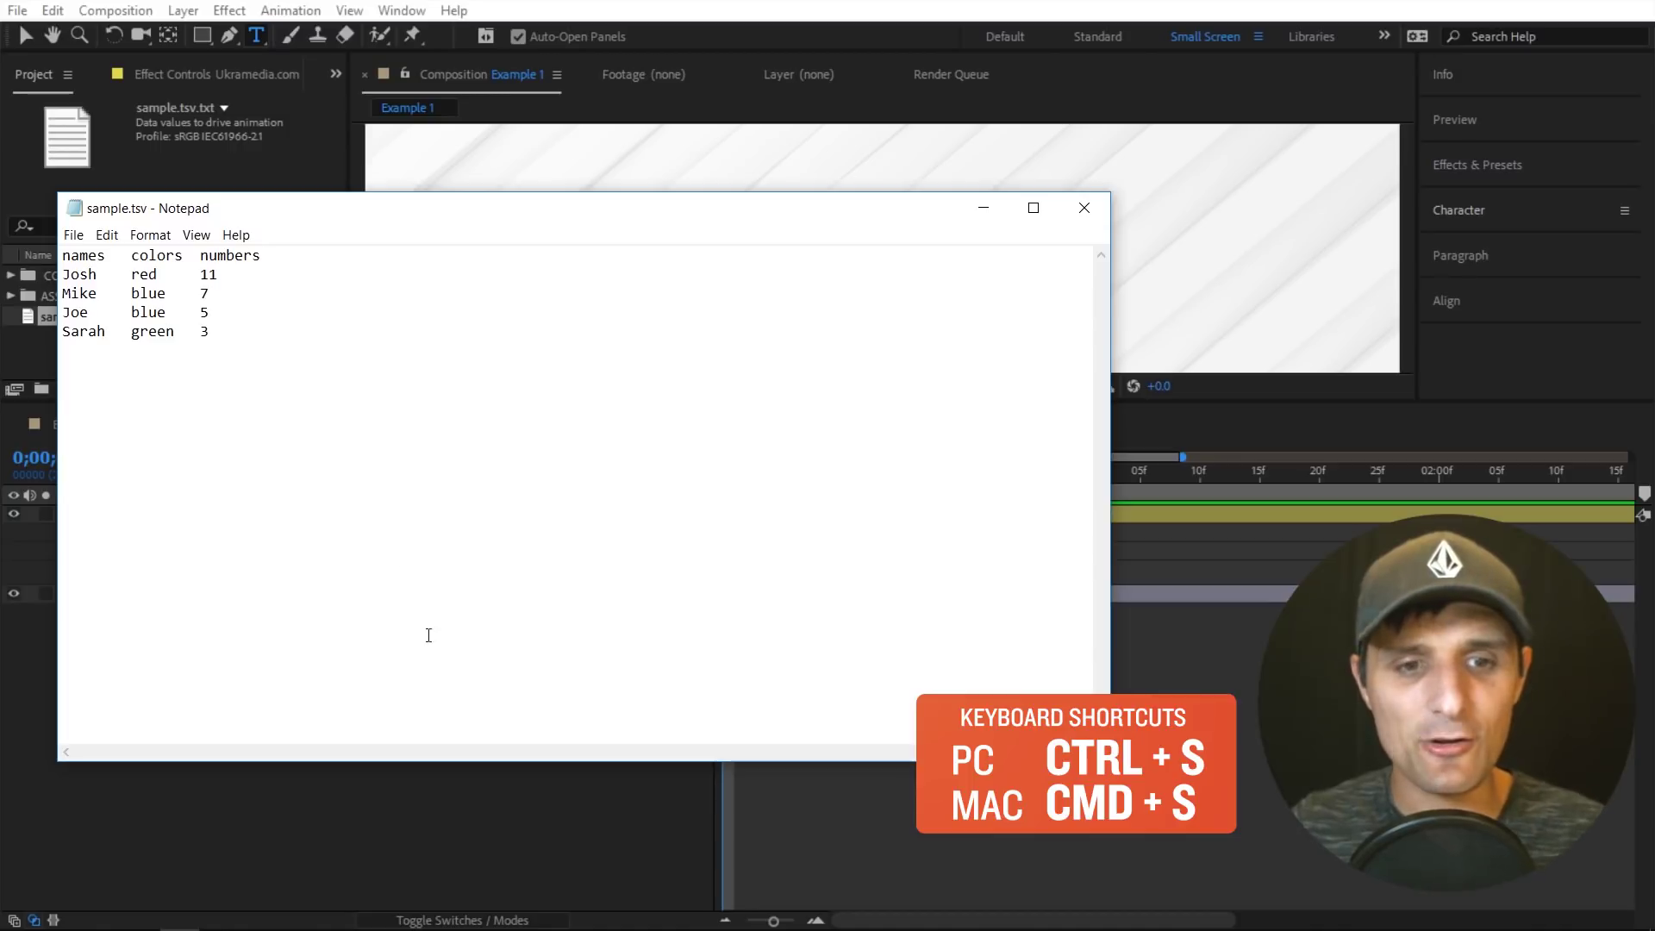
click(462, 807)
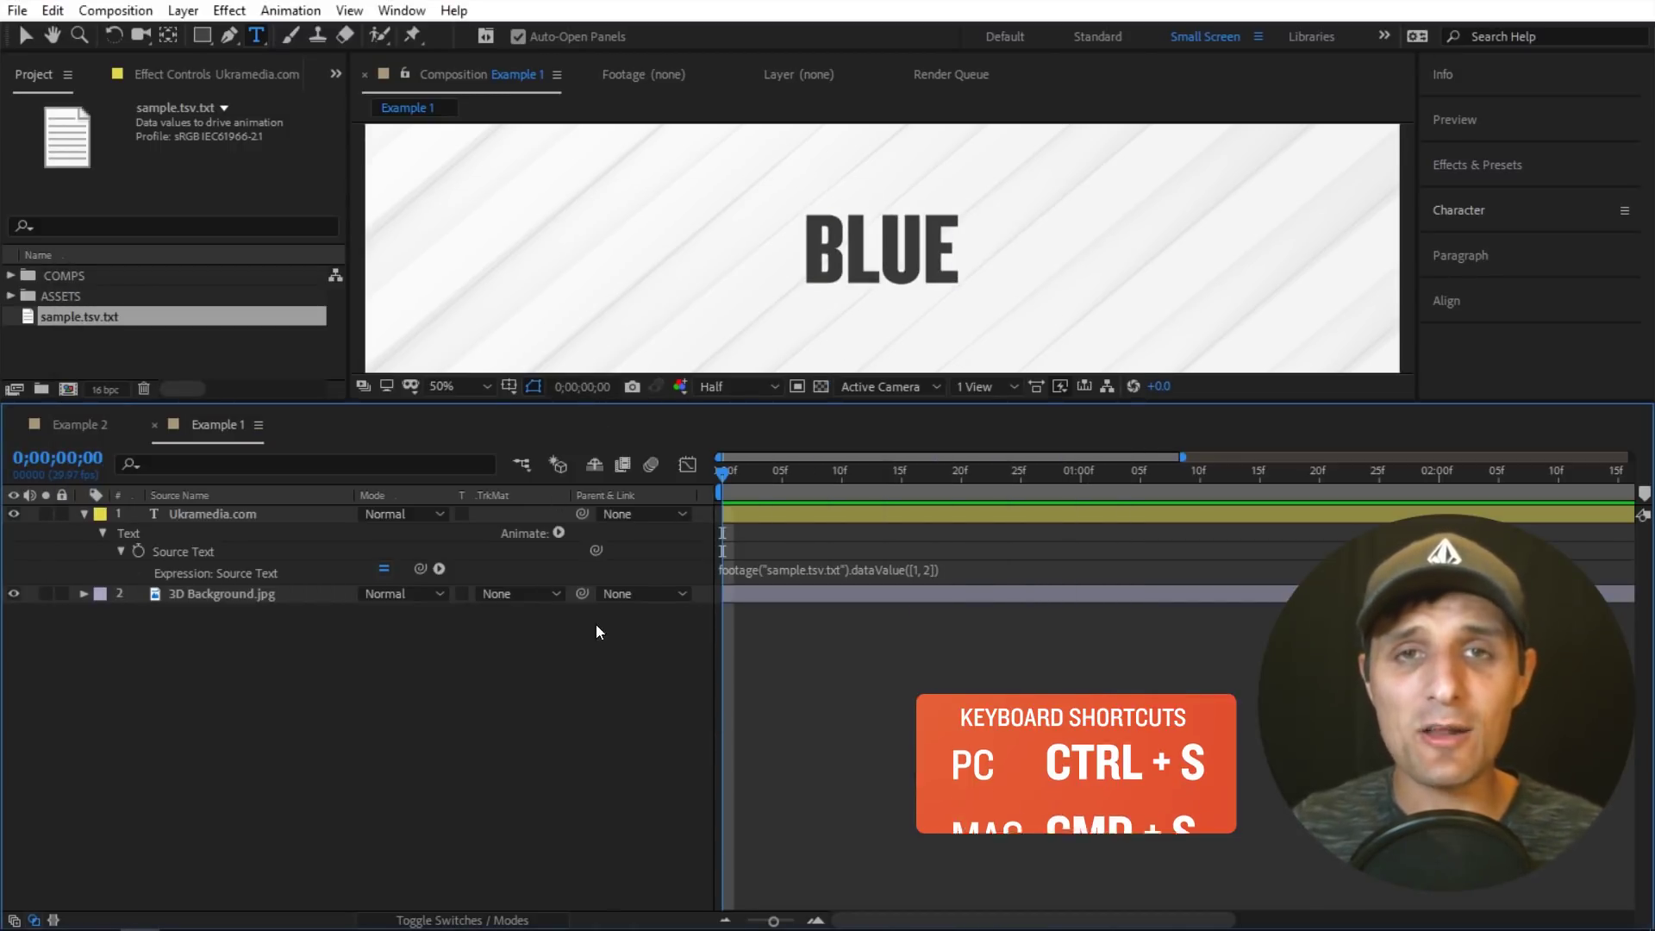